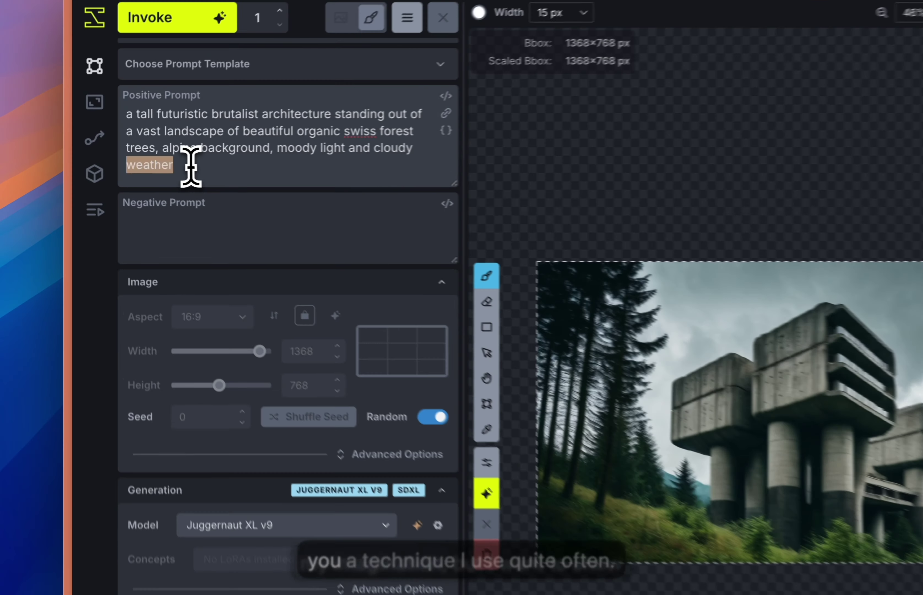
Select the full positive prompt and switch to the ChatGPT chat containing the request to improve it for SDXL image generation.
{"action": "triple_click", "coordinate": [131, 162]}
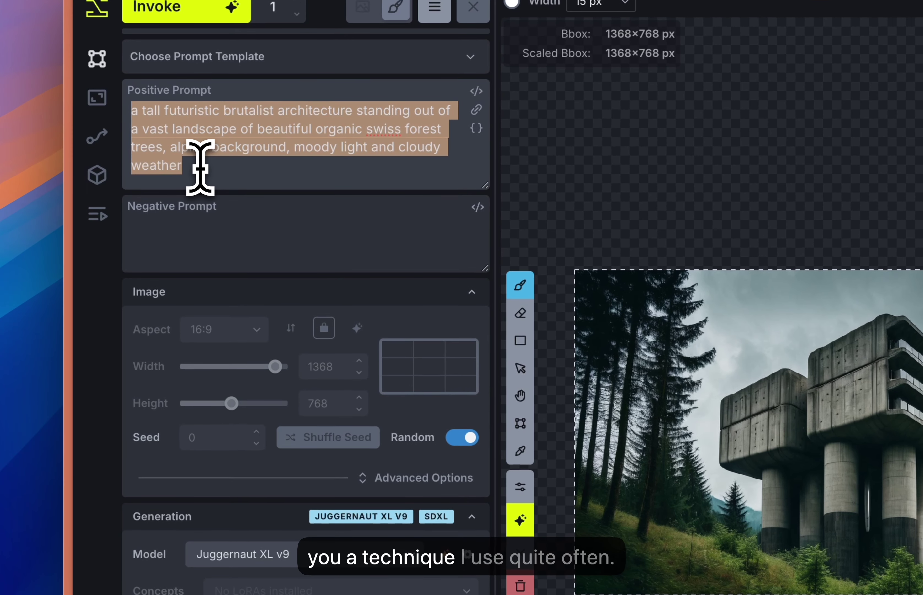
{"action": "mouse_move", "coordinate": [78, 449]}
{"action": "left_click", "coordinate": [159, 343]}
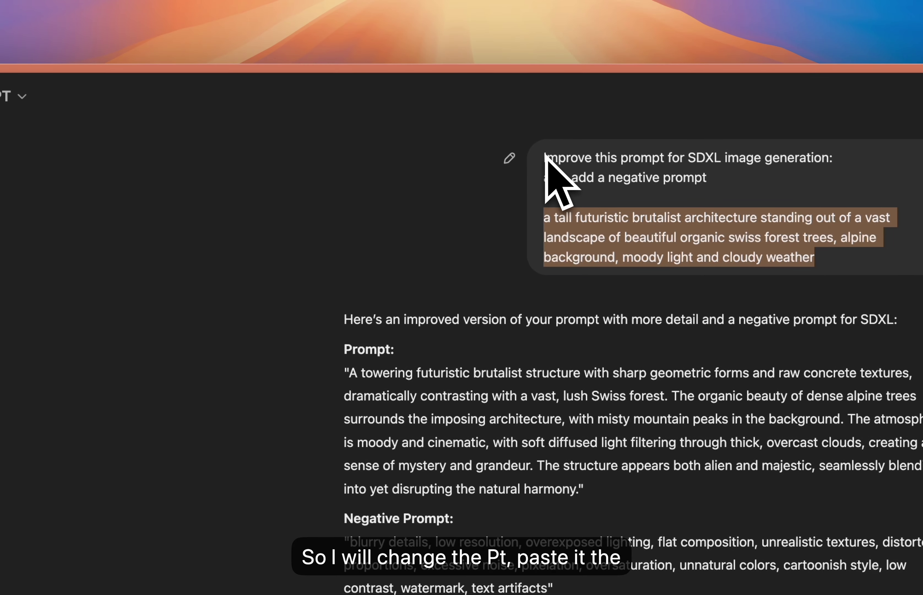
{"action": "left_click", "coordinate": [645, 107]}
{"action": "left_click_drag", "start_coordinate": [543, 157], "coordinate": [661, 155]}
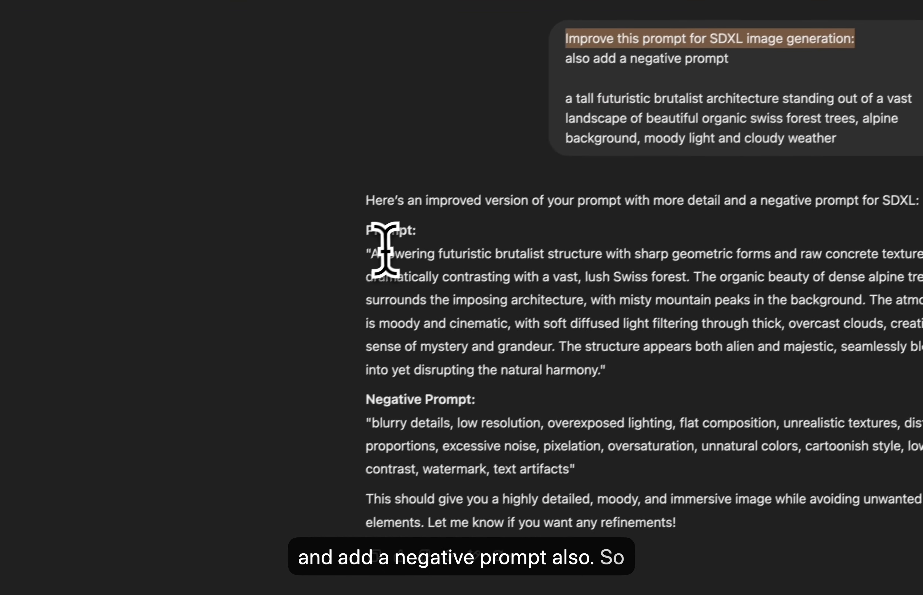
Replace Invoke's positive prompt with ChatGPT's improved version, which begins "A towering futuristic brutalist structure with sharp geometric forms".
{"action": "left_click_drag", "start_coordinate": [370, 253], "coordinate": [600, 370]}
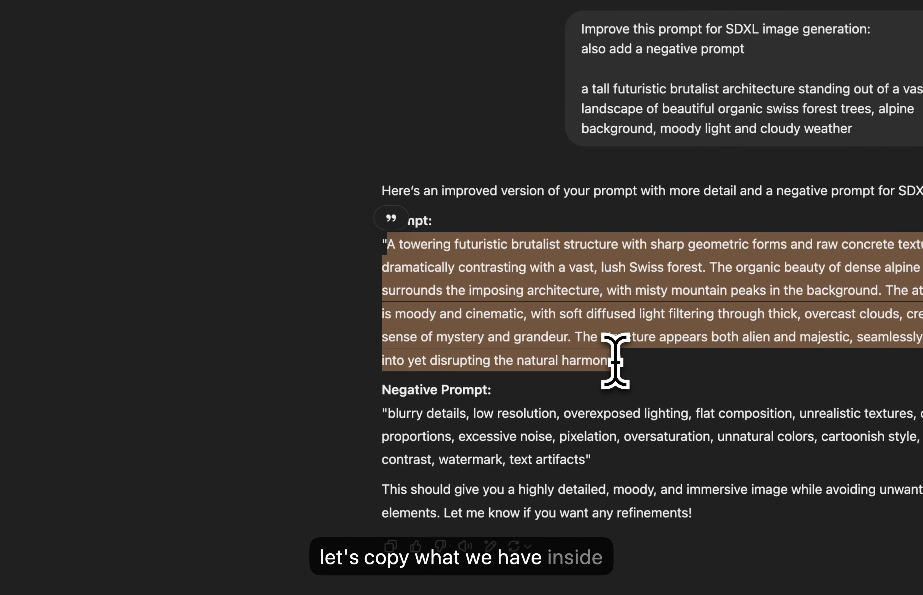
{"action": "mouse_move", "coordinate": [74, 437]}
{"action": "left_click", "coordinate": [140, 387]}
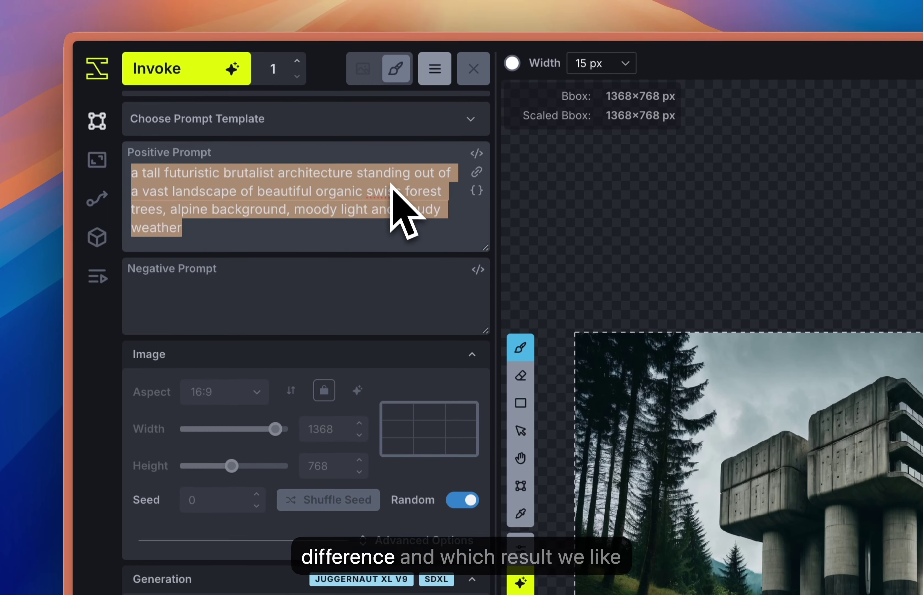
{"action": "key", "text": "super+v"}
Copy ChatGPT's suggested negative prompt, from "blurry details" to "text artifacts", into Invoke's empty negative prompt.
{"action": "mouse_move", "coordinate": [93, 305]}
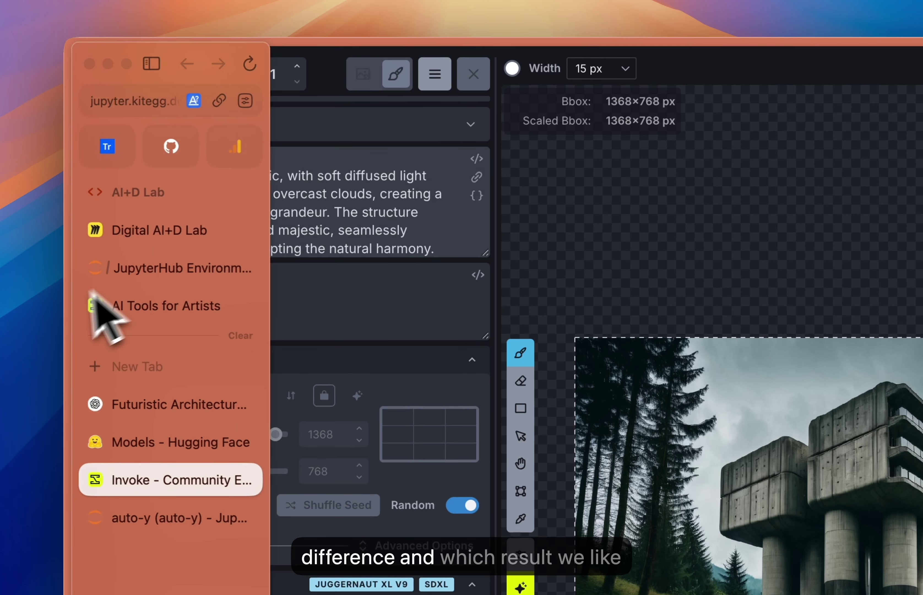
{"action": "left_click", "coordinate": [153, 403]}
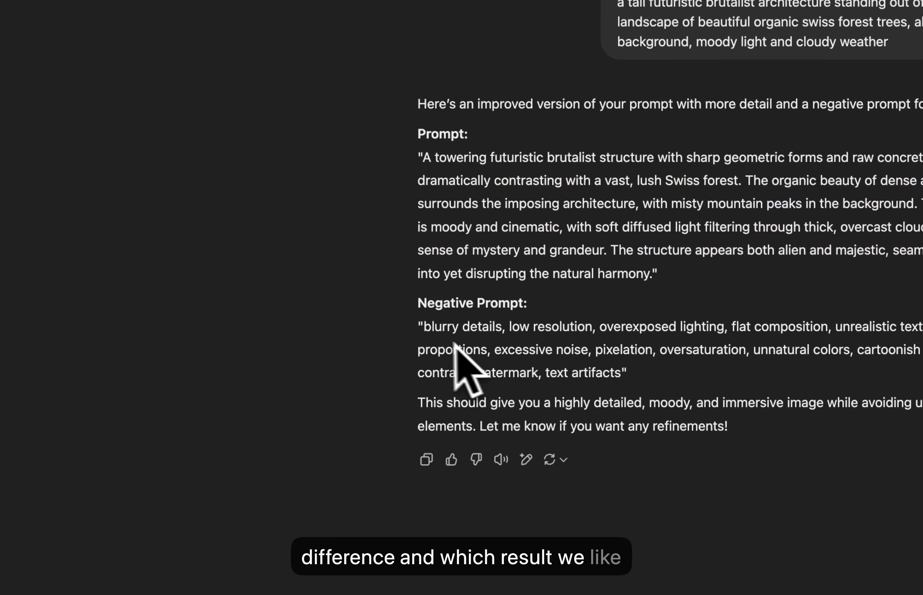
{"action": "left_click_drag", "start_coordinate": [423, 326], "coordinate": [612, 371]}
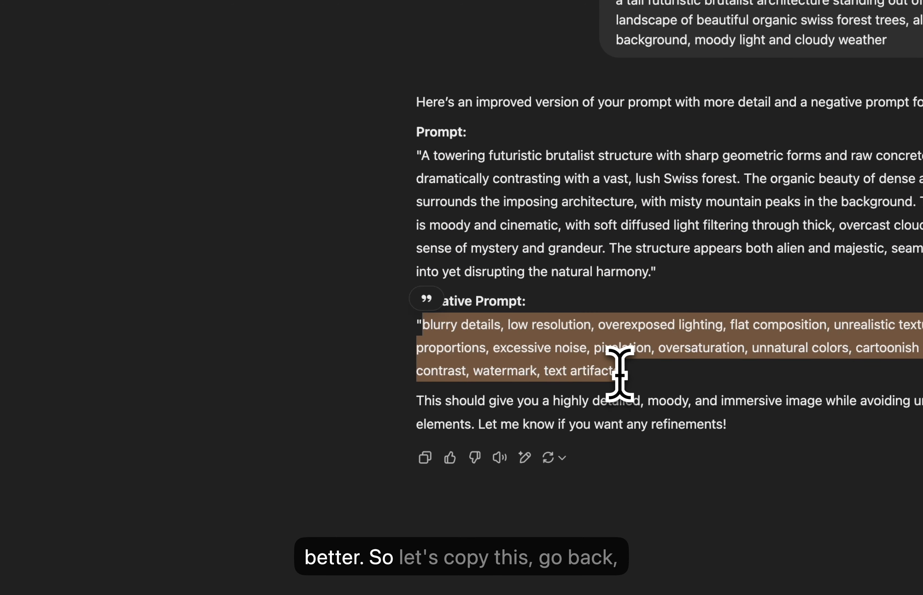
{"action": "key", "text": "super+c"}
{"action": "mouse_move", "coordinate": [2, 388]}
{"action": "left_click", "coordinate": [179, 312]}
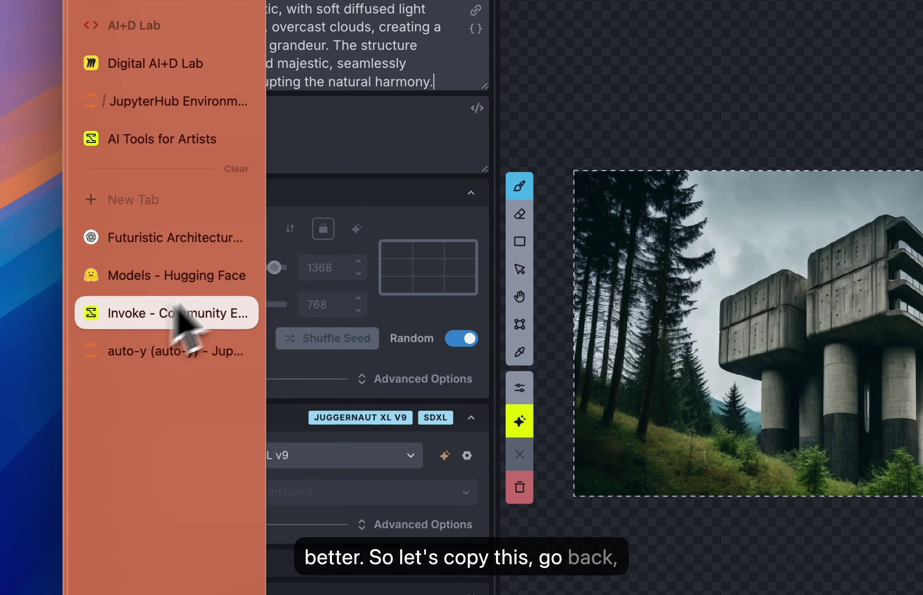
{"action": "left_click", "coordinate": [330, 133]}
{"action": "key", "text": "super+v"}
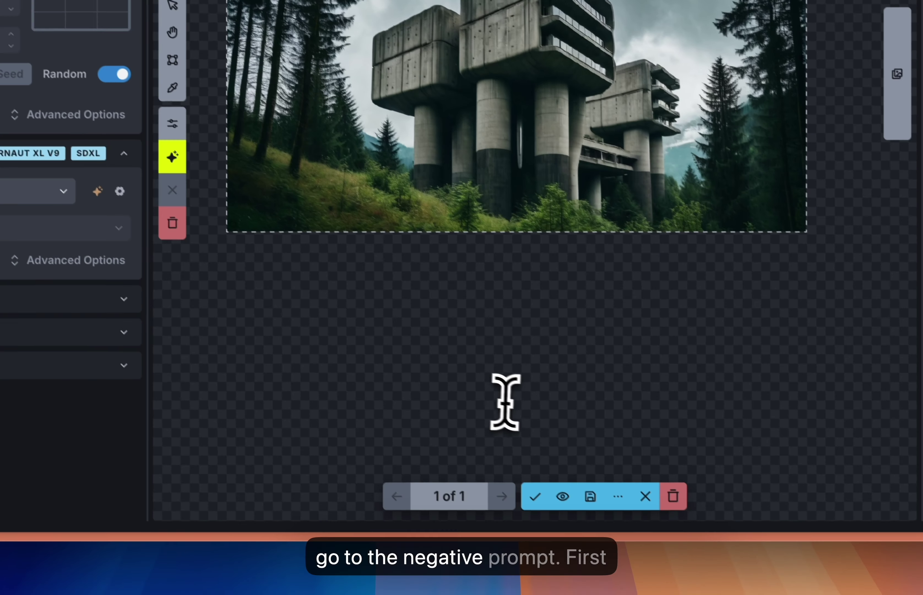
Accept the existing brutalist building image as a raster layer and disable that layer.
{"action": "left_click", "coordinate": [535, 496]}
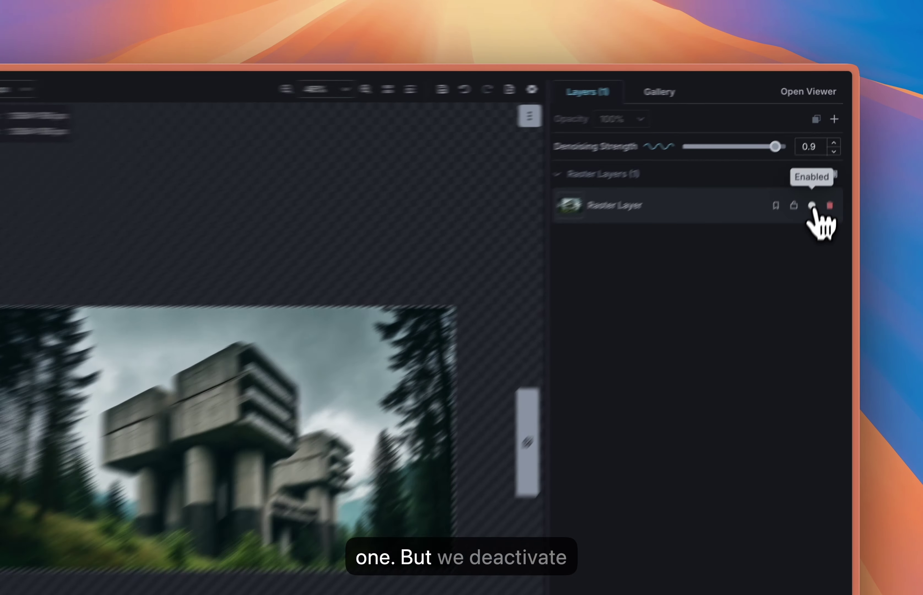
{"action": "left_click", "coordinate": [830, 151]}
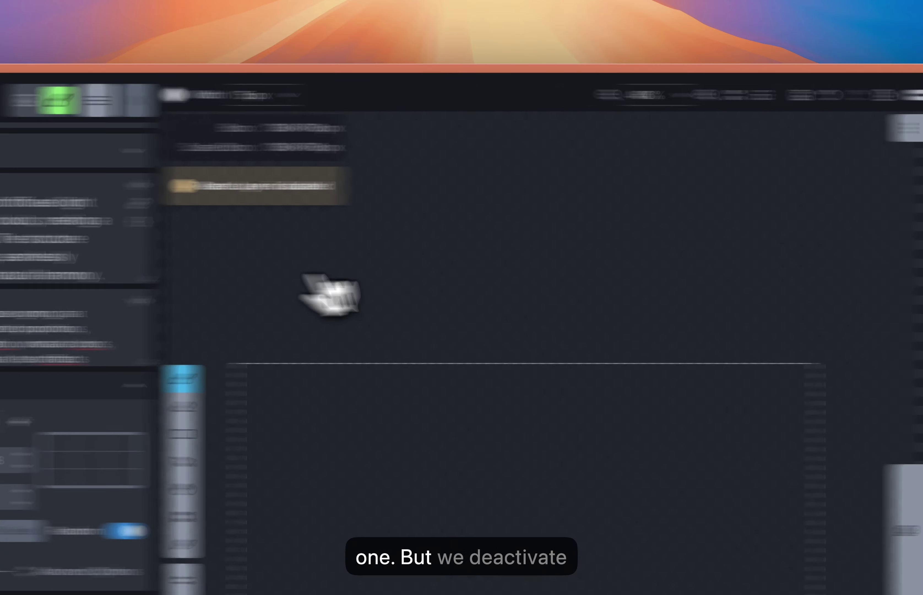
Generate one image from the improved prompts and accept it as a second raster layer.
{"action": "left_click", "coordinate": [225, 112]}
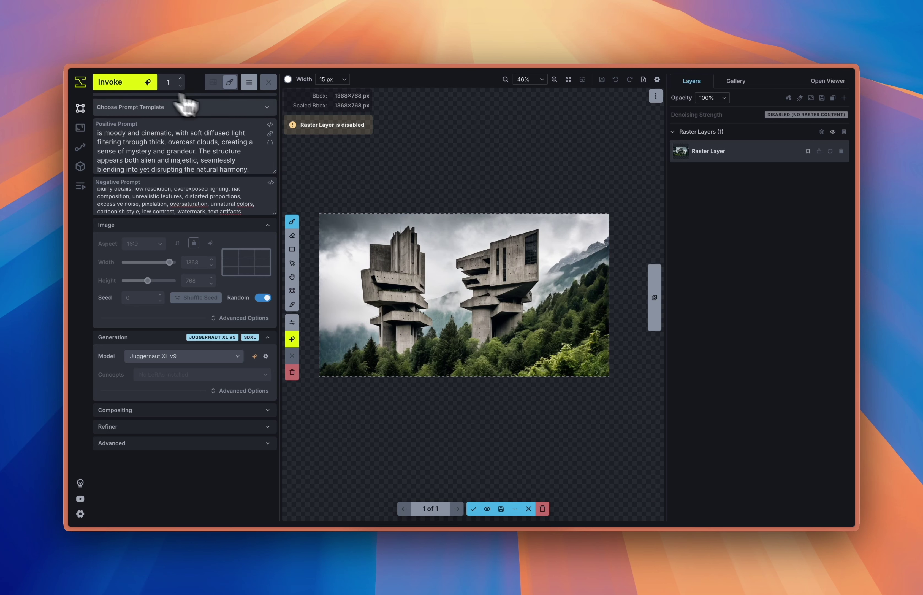
{"action": "left_click", "coordinate": [471, 508]}
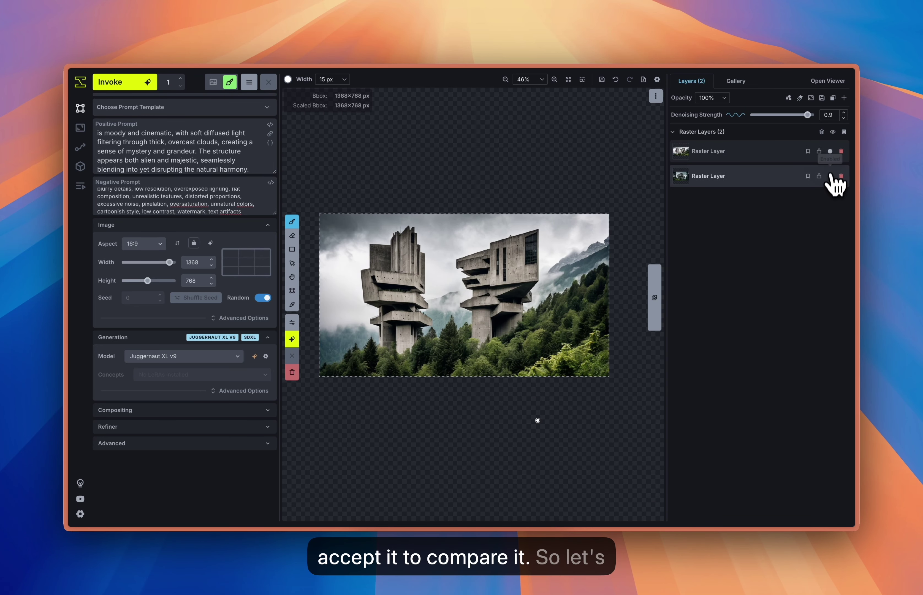
Compare the two generated images by repeatedly disabling and enabling the upper raster layer above the enabled lower one.
{"action": "left_click", "coordinate": [831, 151]}
{"action": "left_click", "coordinate": [830, 152]}
{"action": "left_click", "coordinate": [830, 151]}
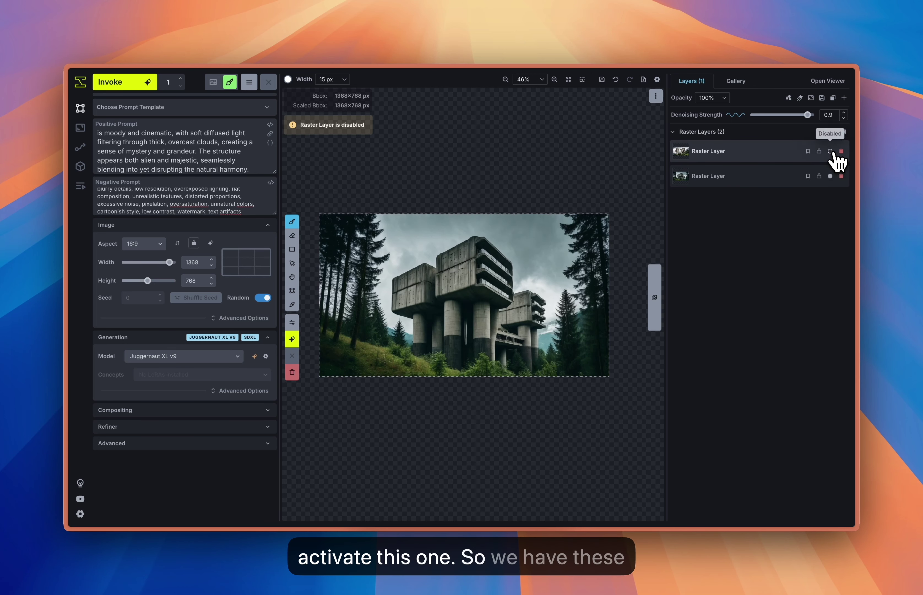
{"action": "left_click", "coordinate": [830, 151]}
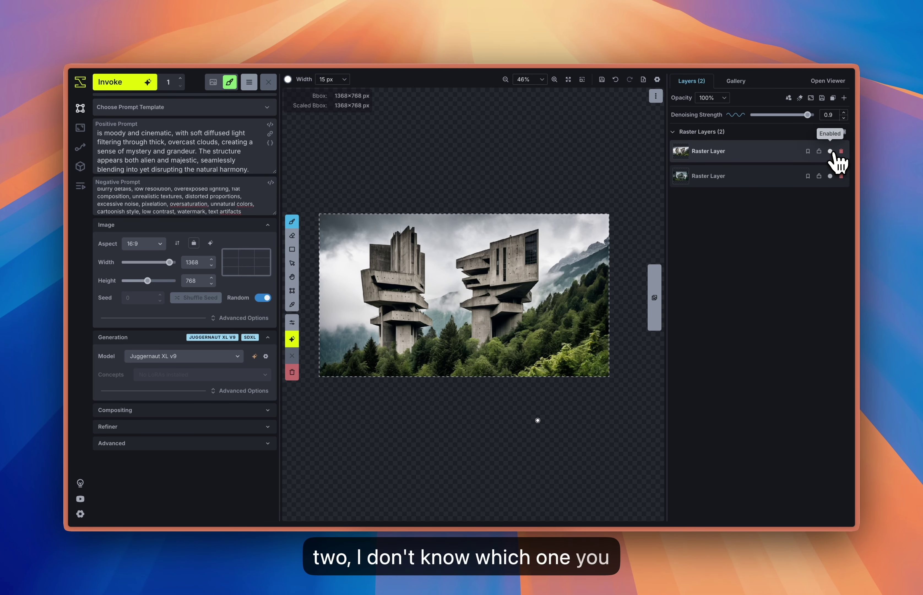
{"action": "left_click", "coordinate": [830, 151]}
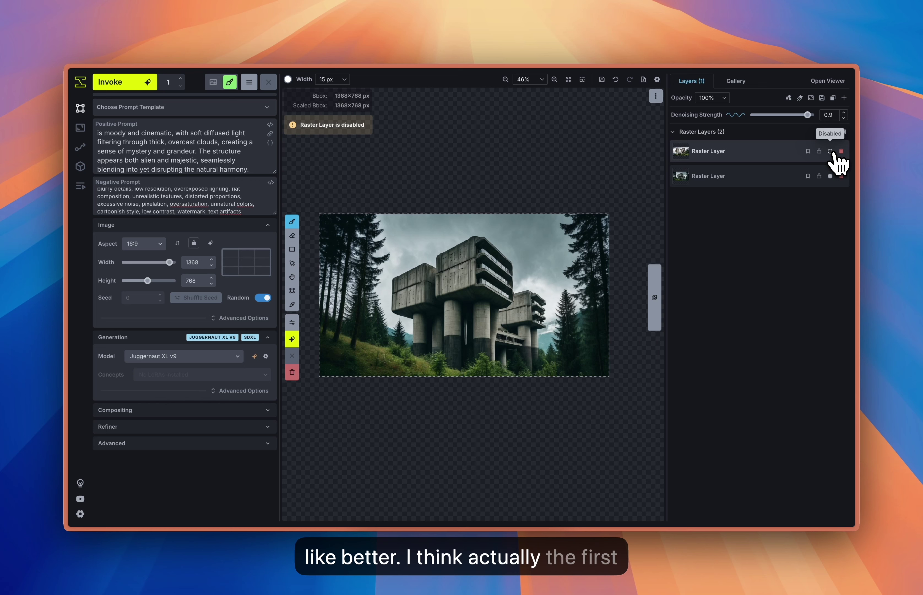
{"action": "left_click", "coordinate": [830, 151]}
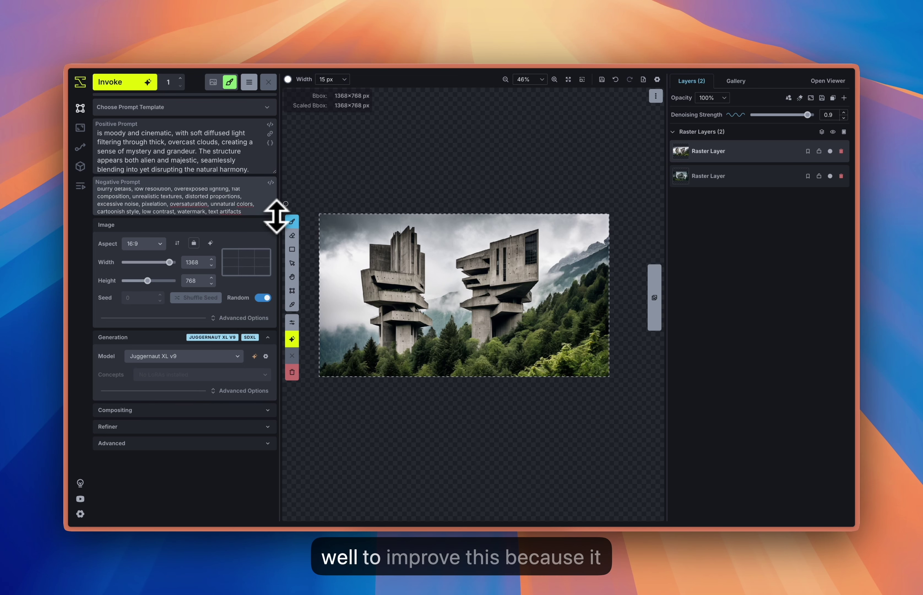
Enlarge the negative prompt field to fit its whole text and review both the positive and negative prompts.
{"action": "left_click_drag", "start_coordinate": [276, 216], "coordinate": [276, 237]}
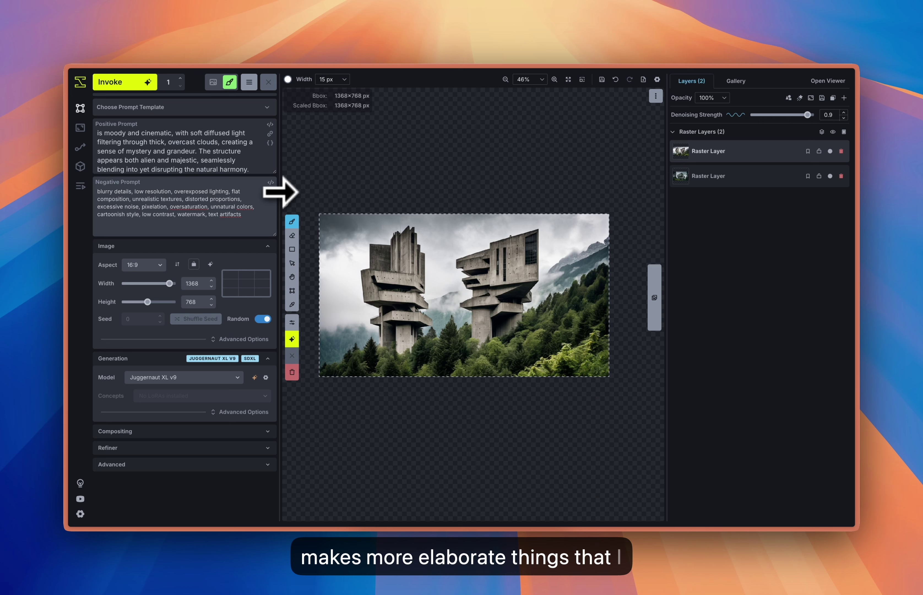
{"action": "scroll", "coordinate": [215, 155], "scroll_direction": "up", "scroll_amount": 3}
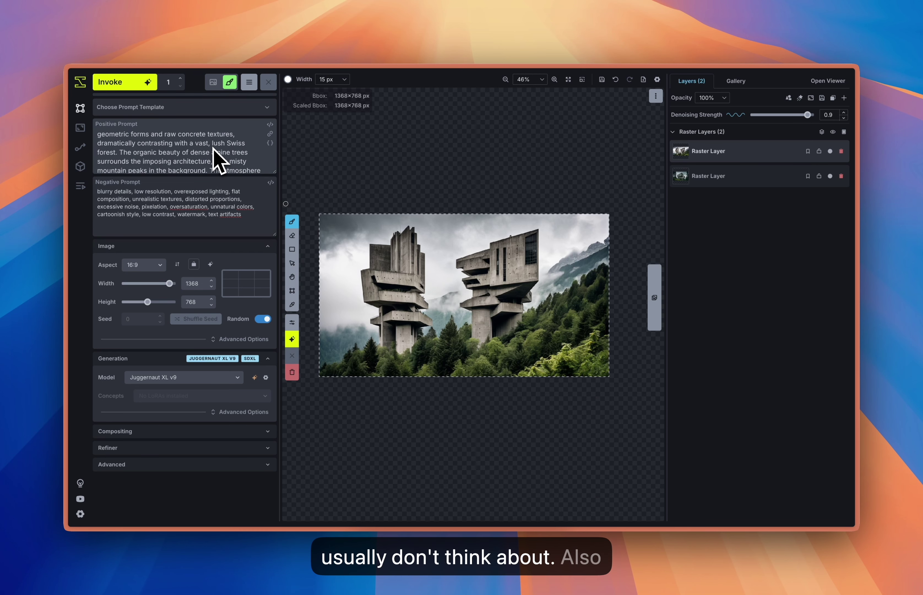
{"action": "scroll", "coordinate": [213, 147], "scroll_direction": "up", "scroll_amount": 1}
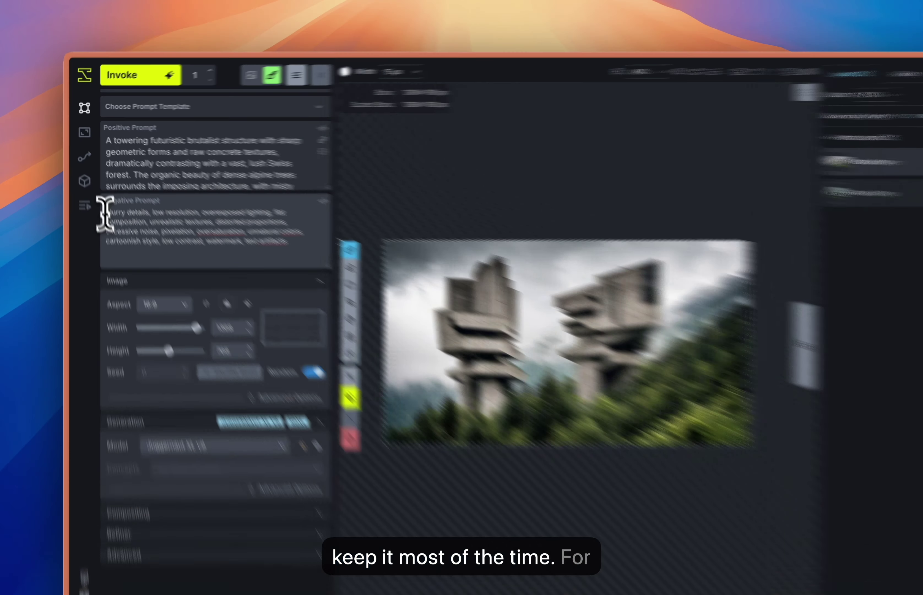
{"action": "left_click_drag", "start_coordinate": [98, 191], "coordinate": [241, 216]}
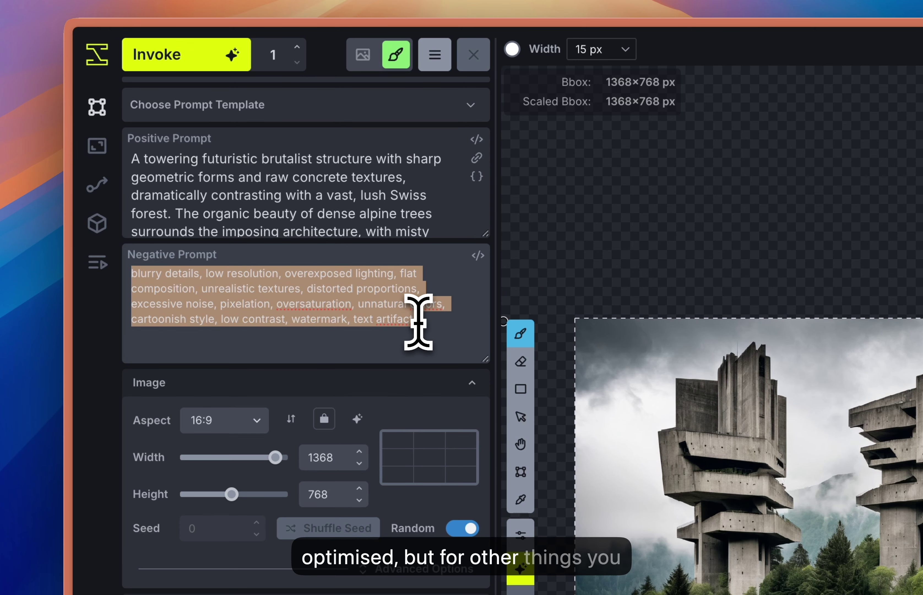
{"action": "left_click", "coordinate": [427, 324]}
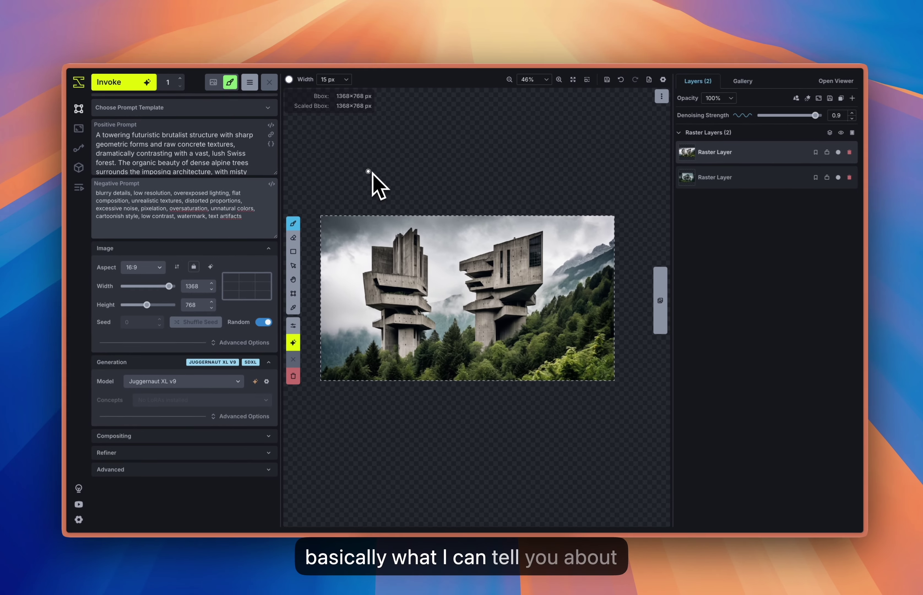
Emphasize "overcast clouds" in the positive prompt by adding "++" directly after "clouds".
{"action": "scroll", "coordinate": [232, 161], "scroll_direction": "down", "scroll_amount": 5}
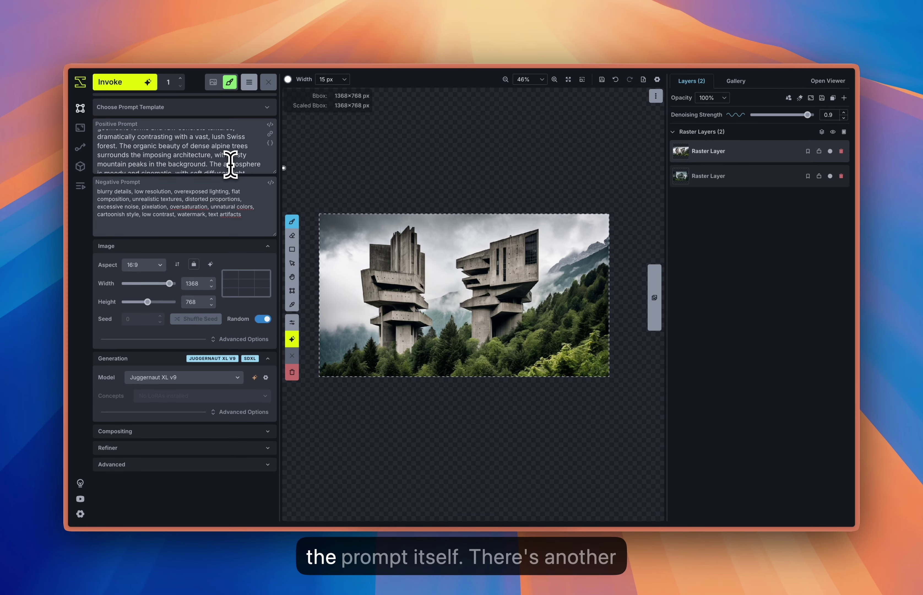
{"action": "scroll", "coordinate": [231, 164], "scroll_direction": "up", "scroll_amount": 5}
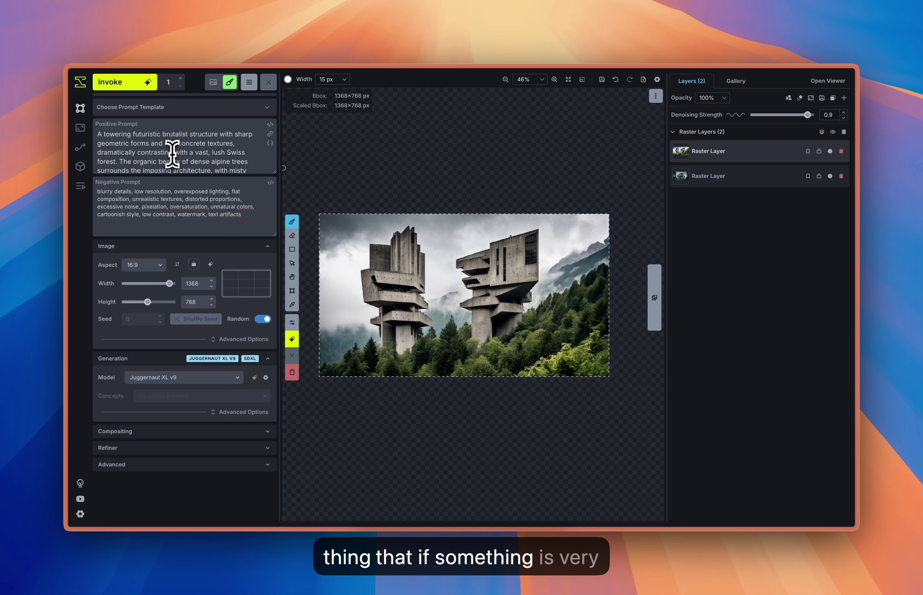
{"action": "scroll", "coordinate": [221, 153], "scroll_direction": "down", "scroll_amount": 2}
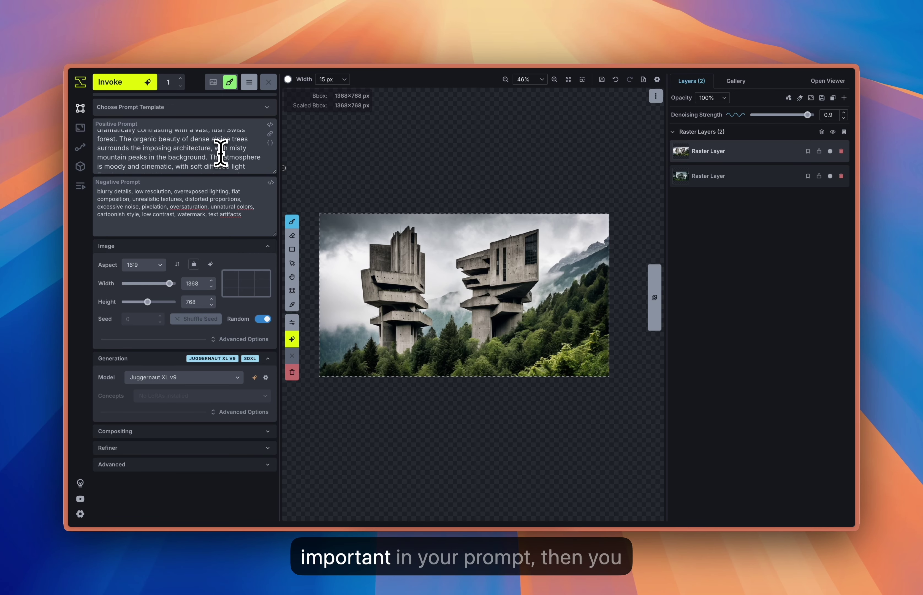
{"action": "scroll", "coordinate": [220, 152], "scroll_direction": "down", "scroll_amount": 2}
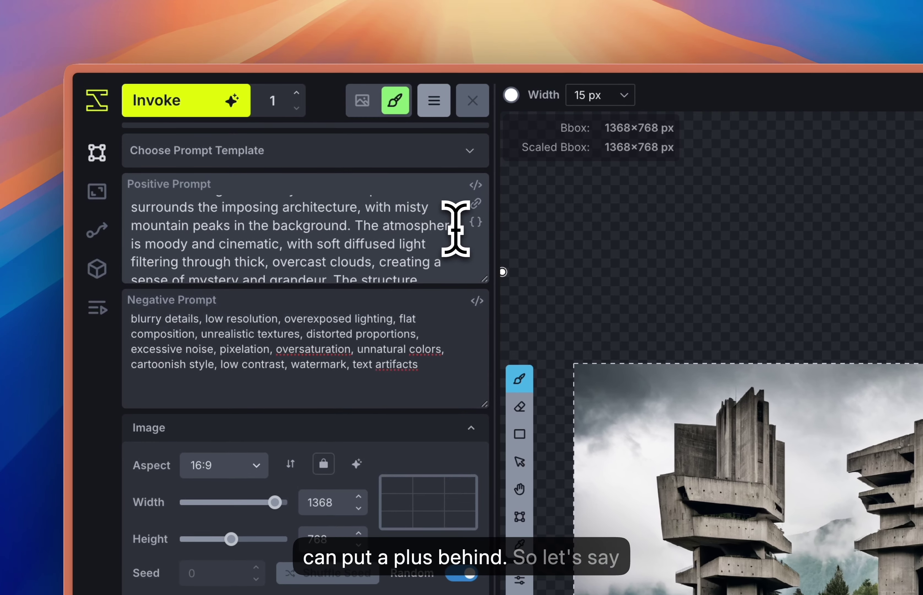
{"action": "left_click", "coordinate": [259, 145]}
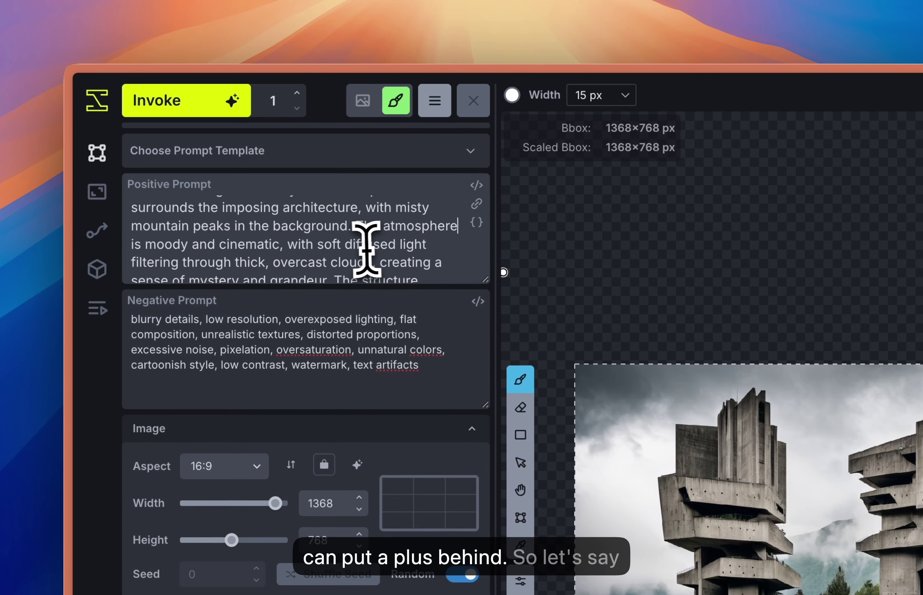
{"action": "scroll", "coordinate": [367, 248], "scroll_direction": "down", "scroll_amount": 2}
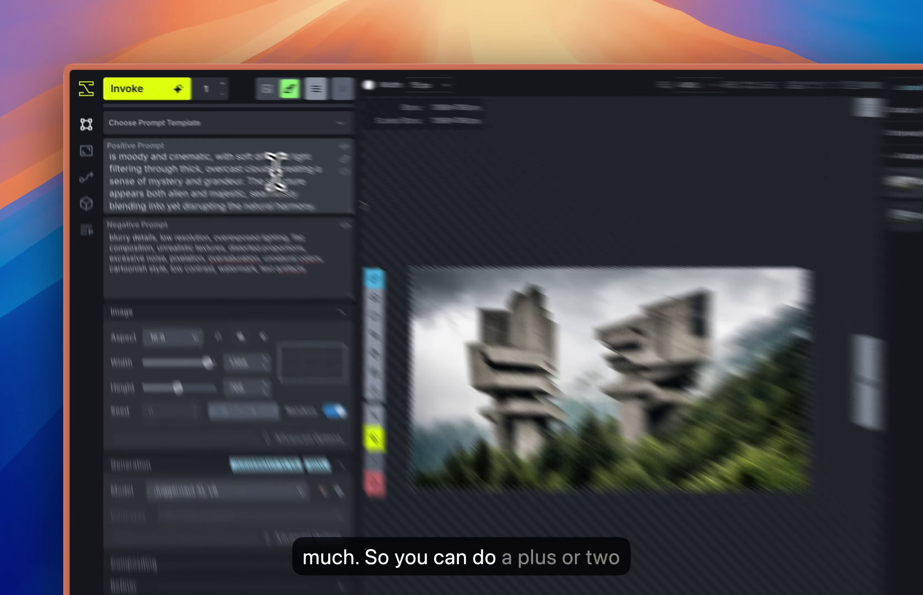
{"action": "left_click", "coordinate": [219, 142]}
{"action": "type", "text": "++"}
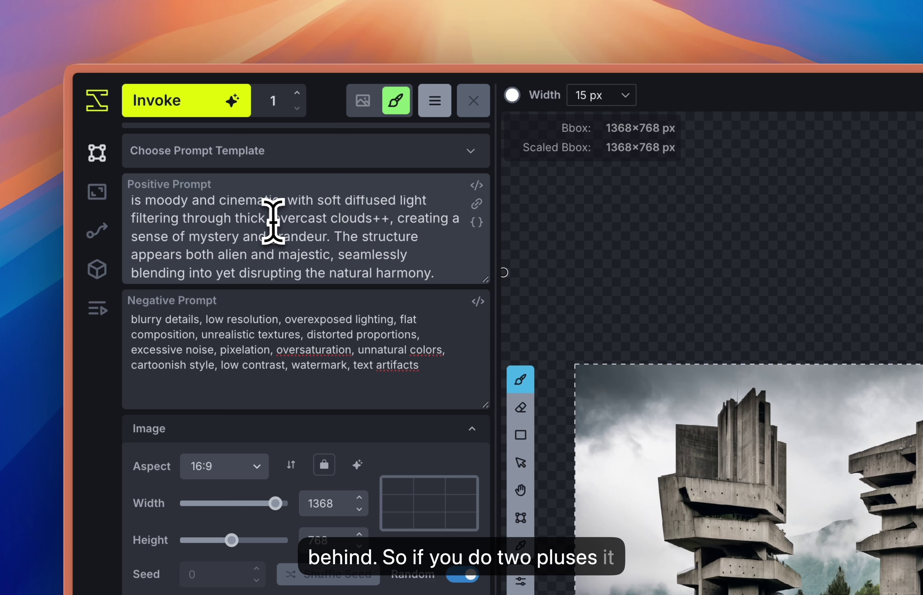
{"action": "left_click_drag", "start_coordinate": [269, 218], "coordinate": [394, 221]}
{"action": "left_click", "coordinate": [384, 221]}
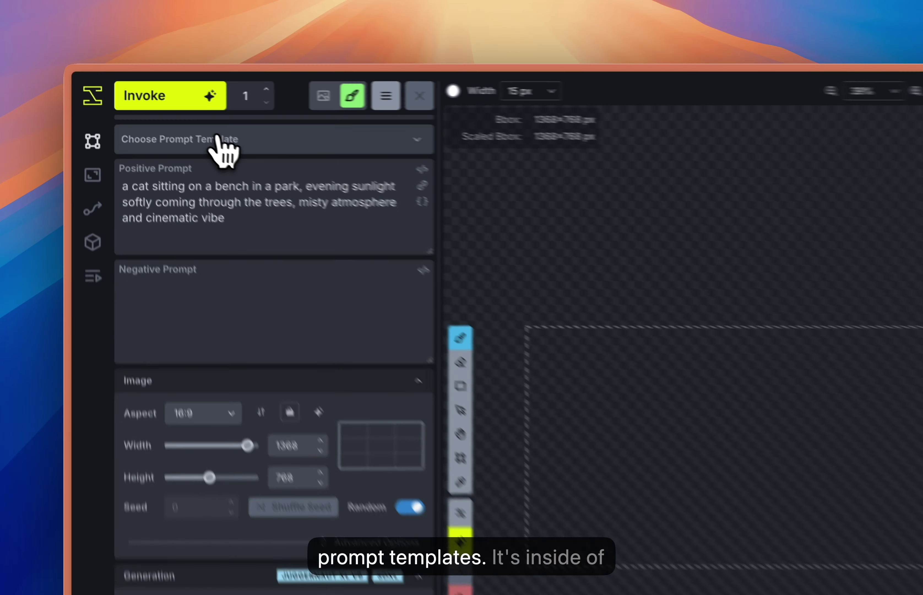
Look through the default prompt templates and their positive and negative prompts, and close the list without choosing one.
{"action": "left_click", "coordinate": [155, 107]}
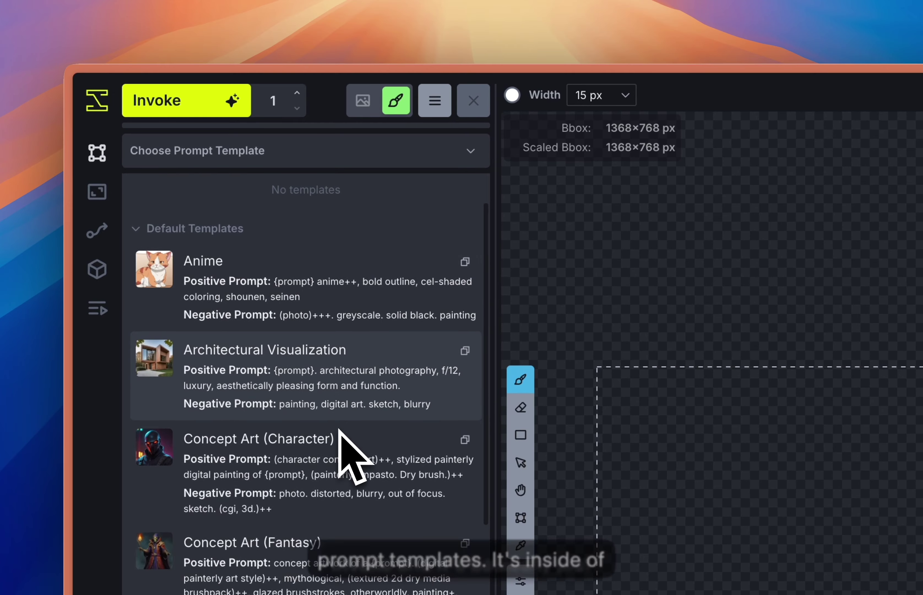
{"action": "scroll", "coordinate": [339, 430], "scroll_direction": "down", "scroll_amount": 8}
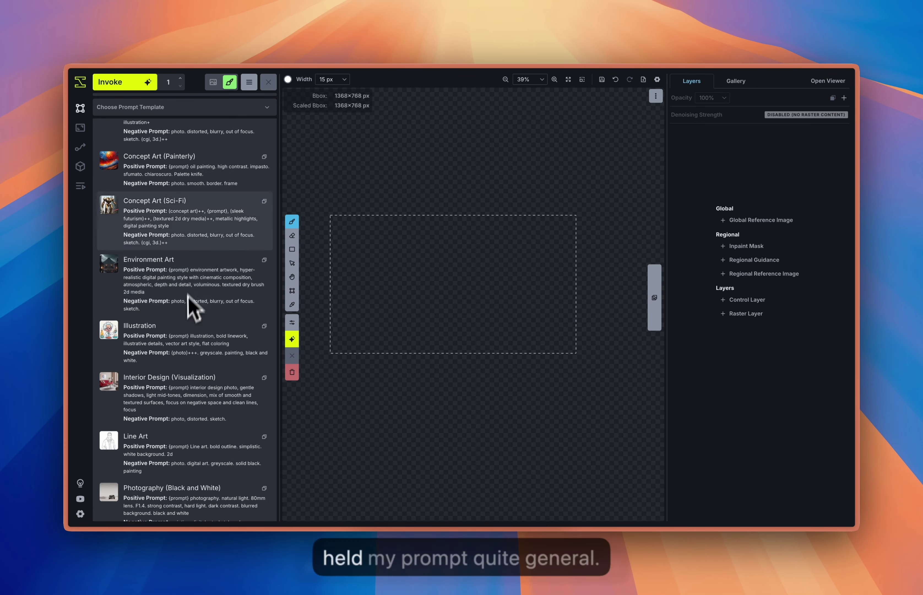
{"action": "left_click", "coordinate": [229, 112]}
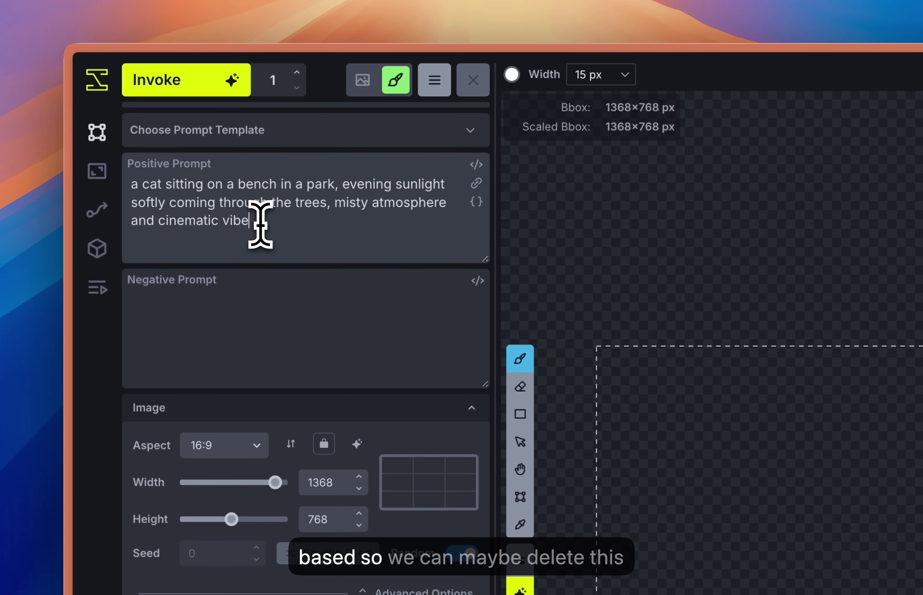
Delete "misty atmosphere and cinematic vibe" from the end of the cat-on-a-bench positive prompt.
{"action": "left_click_drag", "start_coordinate": [163, 155], "coordinate": [194, 139]}
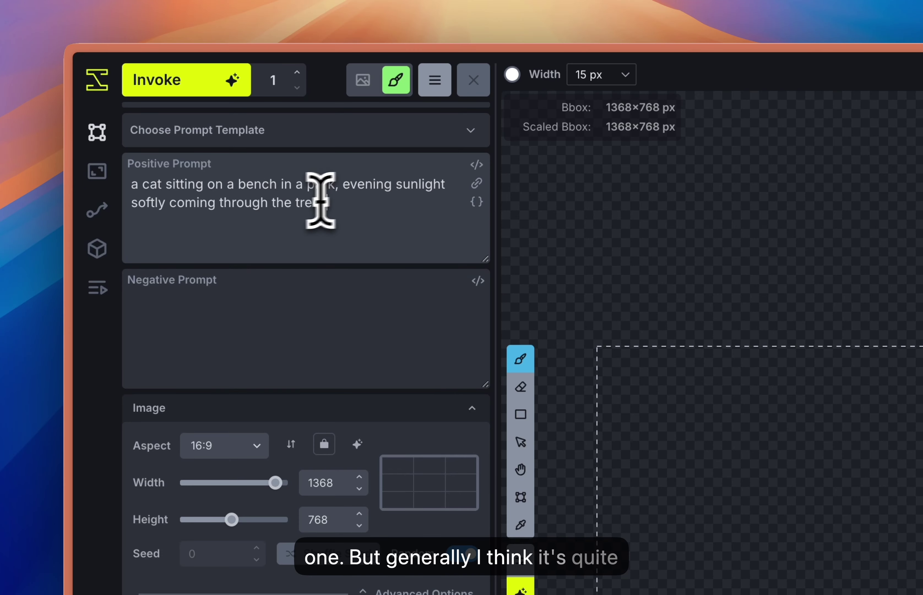
Apply the default Illustration prompt template to the cat-on-a-bench prompt.
{"action": "left_click", "coordinate": [236, 138]}
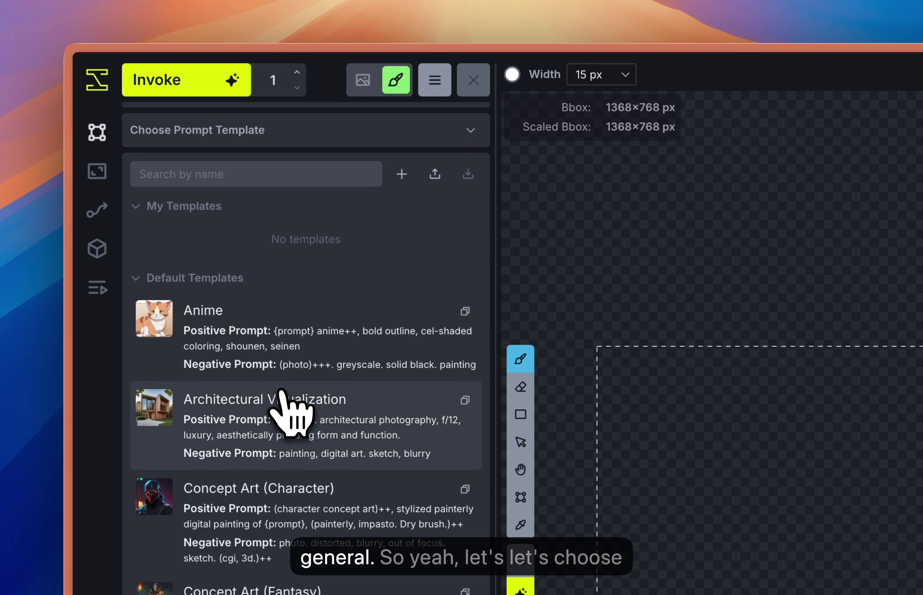
{"action": "scroll", "coordinate": [294, 412], "scroll_direction": "down", "scroll_amount": 10}
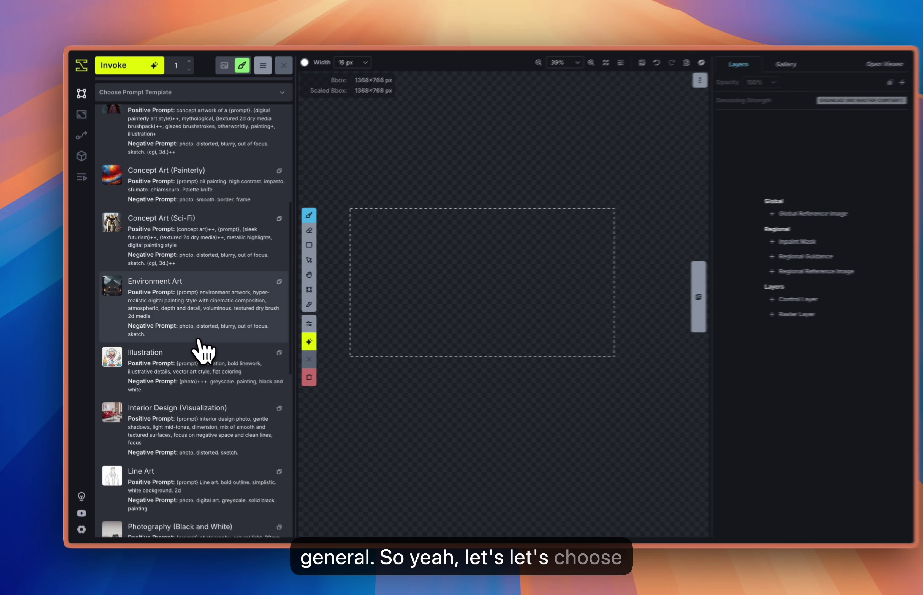
{"action": "scroll", "coordinate": [196, 351], "scroll_direction": "down", "scroll_amount": 2}
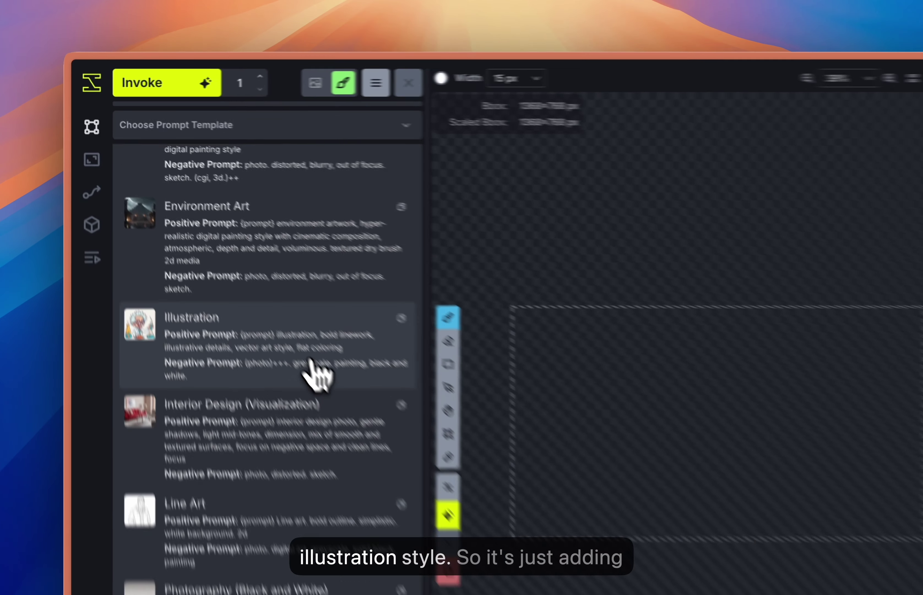
{"action": "left_click", "coordinate": [210, 252]}
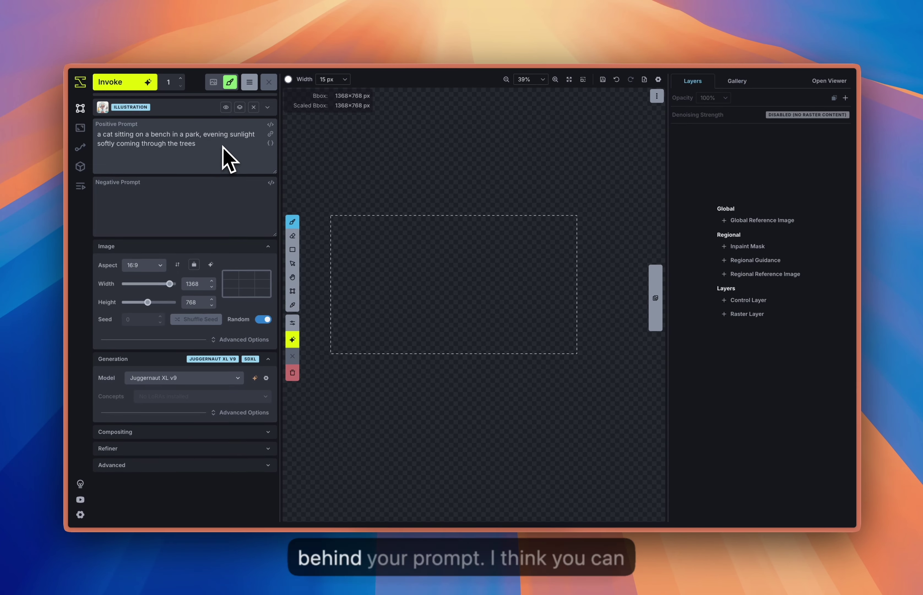
Check the combined prompt in the Dynamic Prompts preview, and generate one image with the Illustration template.
{"action": "left_click", "coordinate": [270, 143]}
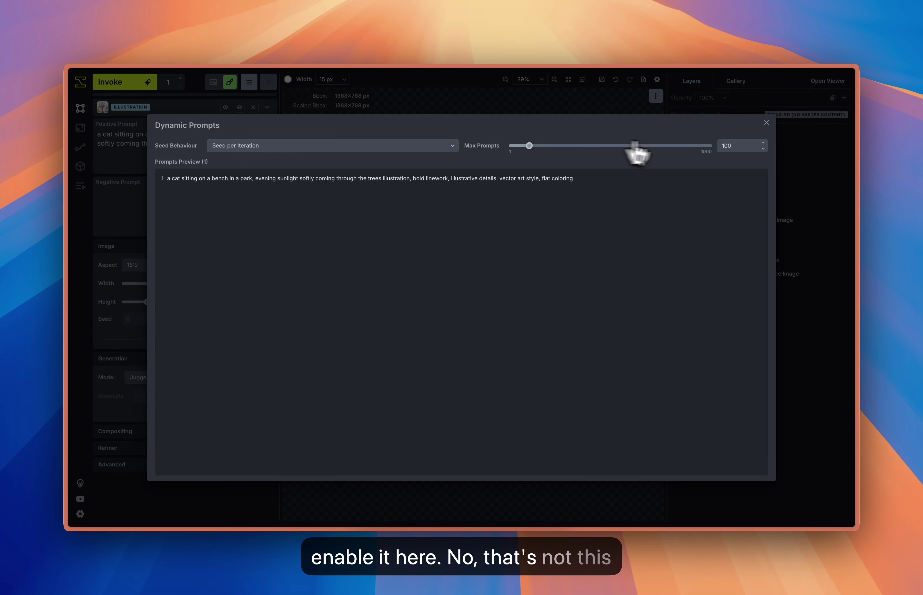
{"action": "left_click", "coordinate": [765, 123]}
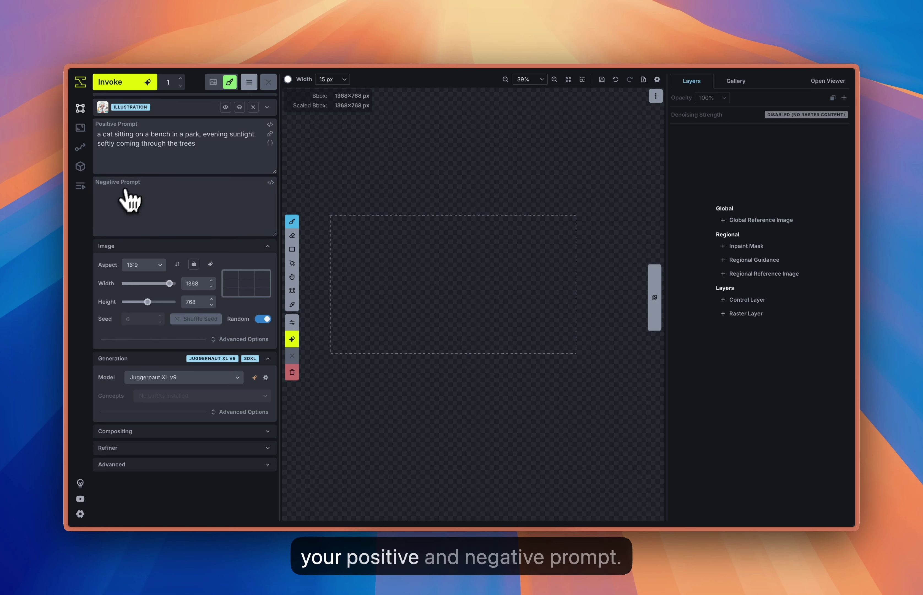
{"action": "left_click", "coordinate": [142, 87]}
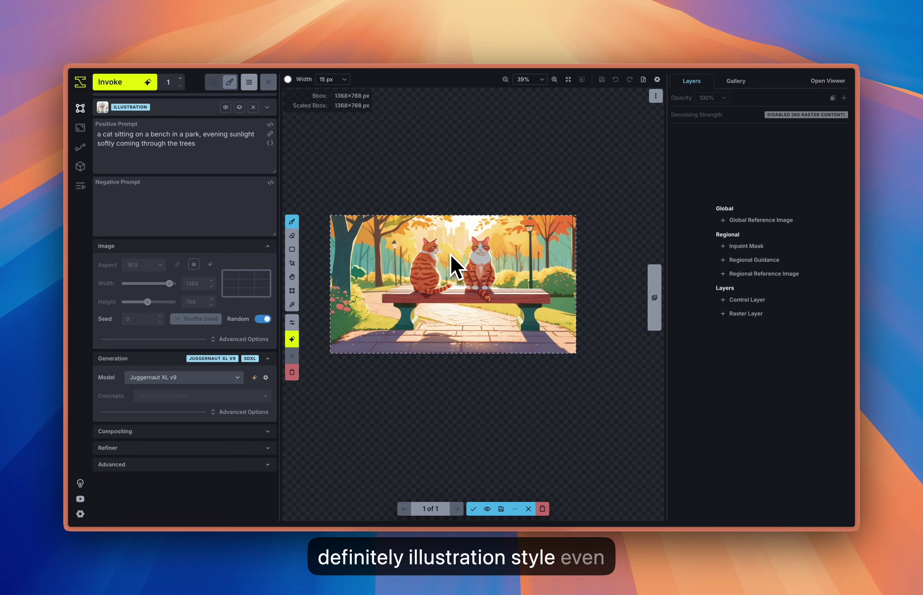
{"action": "scroll", "coordinate": [456, 268], "scroll_direction": "up", "scroll_amount": 1}
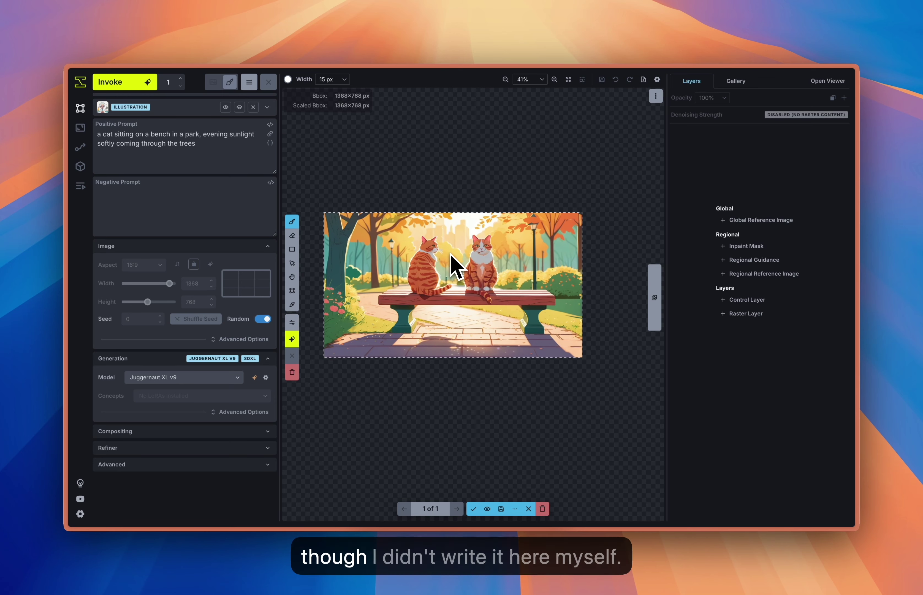
Switch the prompt template from Illustration to Photography (Black and White).
{"action": "left_click", "coordinate": [180, 109]}
{"action": "scroll", "coordinate": [202, 393], "scroll_direction": "down", "scroll_amount": 10}
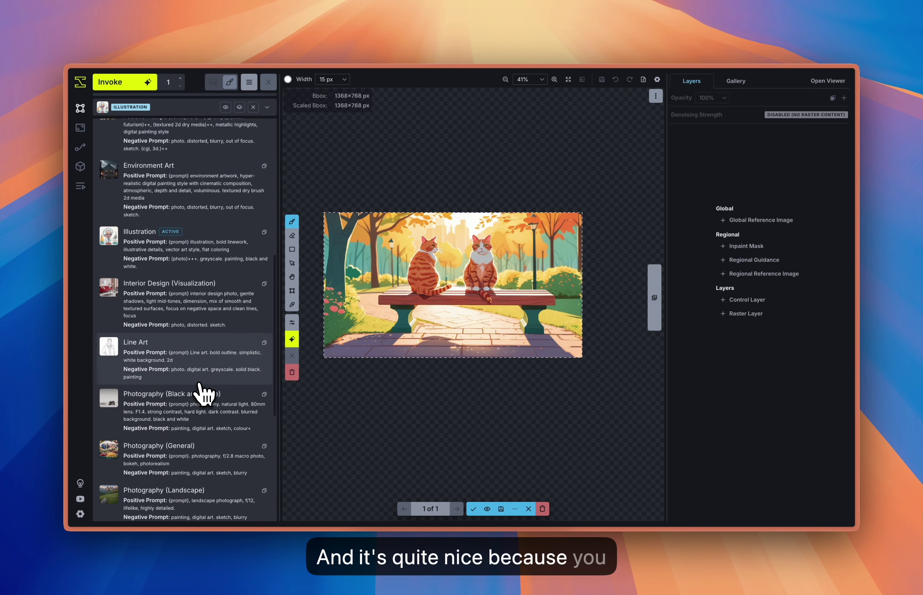
{"action": "scroll", "coordinate": [202, 392], "scroll_direction": "down", "scroll_amount": 7}
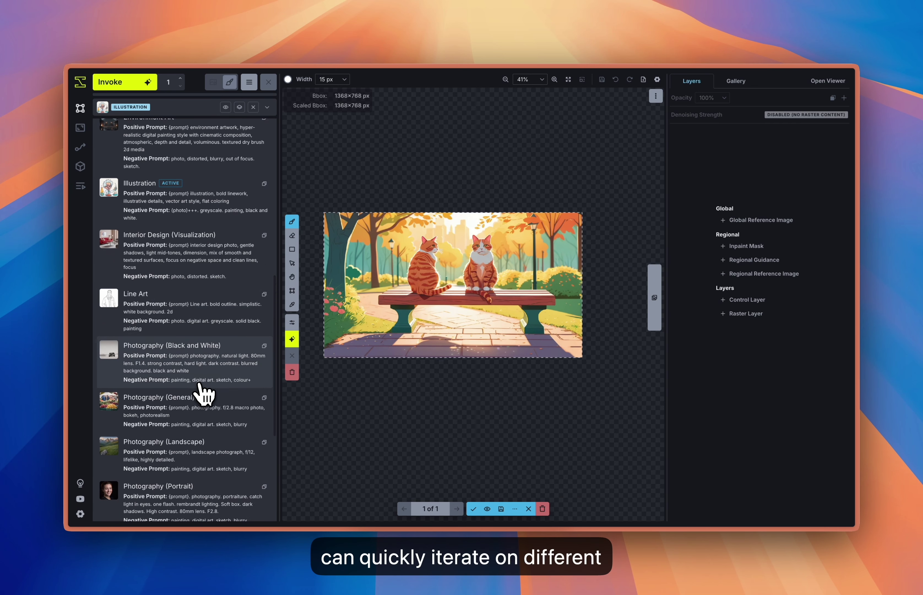
{"action": "scroll", "coordinate": [202, 393], "scroll_direction": "down", "scroll_amount": 5}
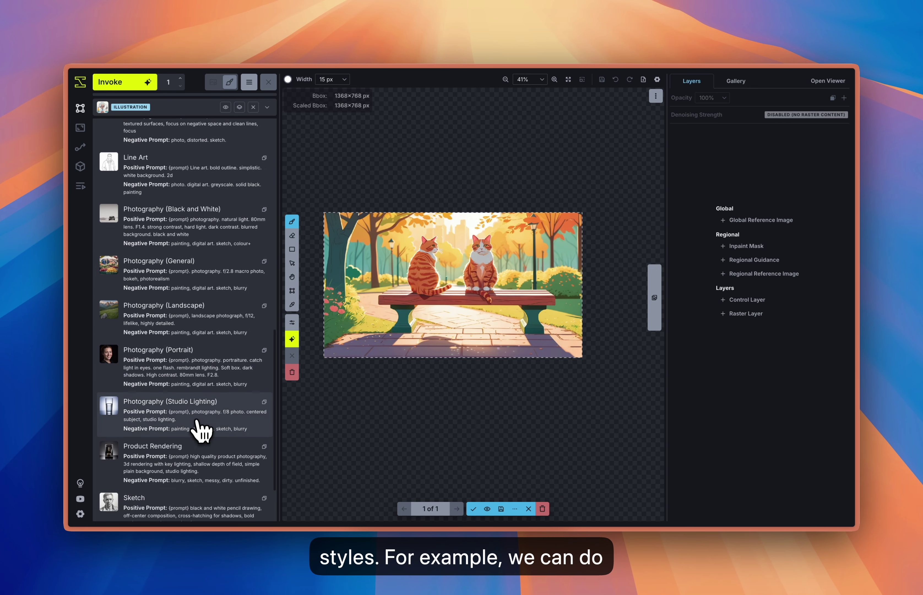
{"action": "scroll", "coordinate": [219, 430], "scroll_direction": "up", "scroll_amount": 5}
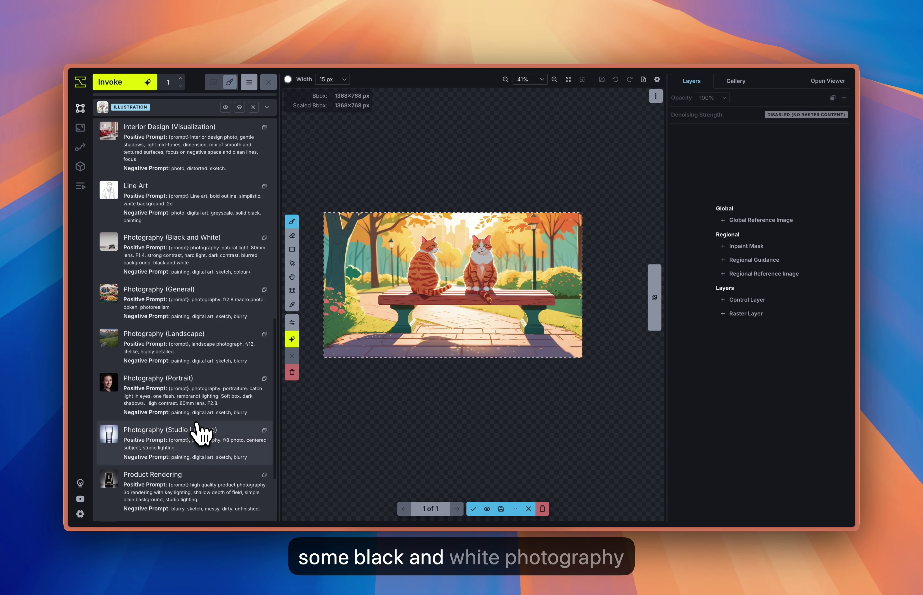
{"action": "left_click", "coordinate": [206, 266]}
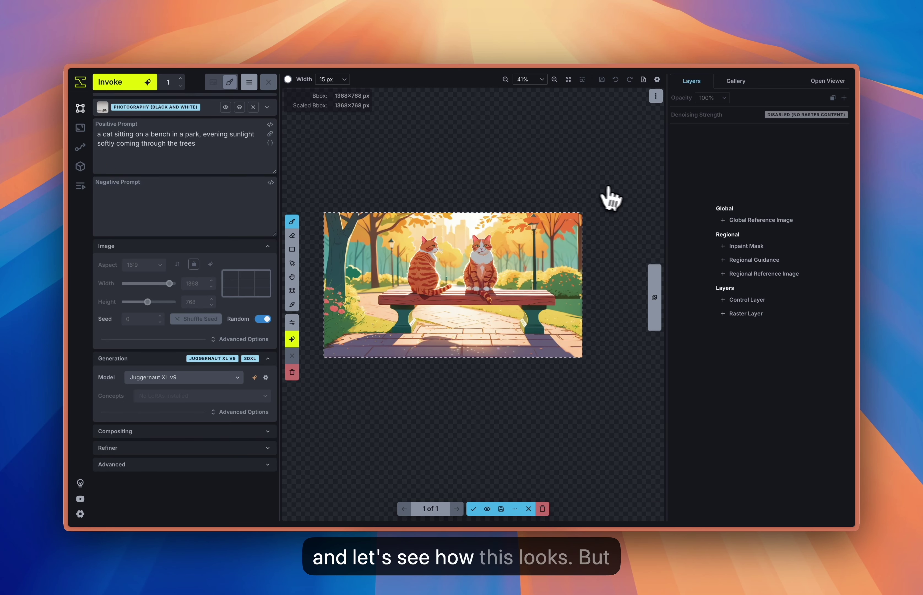
Accept the illustrated cats image as a disabled raster layer, and generate an image with the Photography (Black and White) template.
{"action": "left_click", "coordinate": [475, 507]}
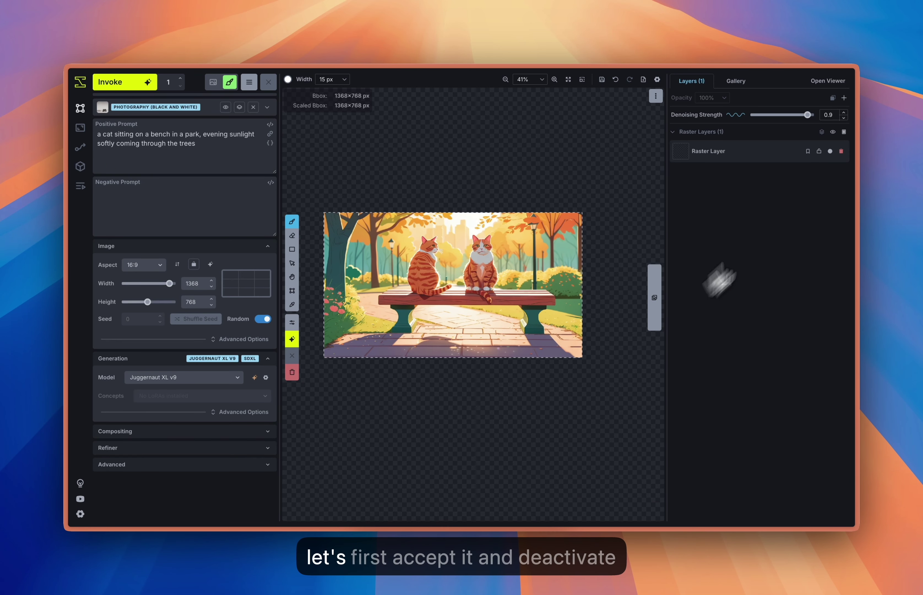
{"action": "left_click", "coordinate": [830, 151]}
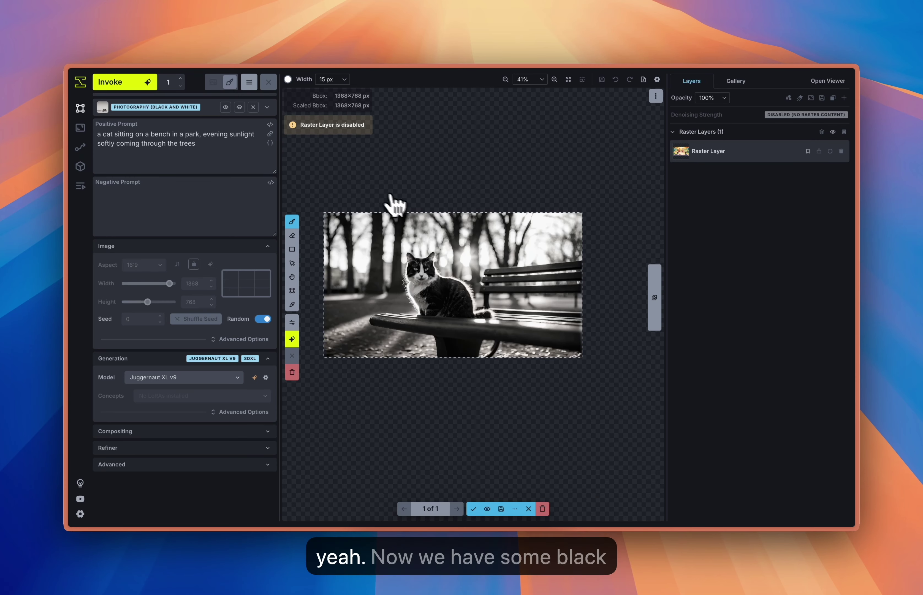
Inspect the black-and-white cat image up close and accept it as a raster layer.
{"action": "scroll", "coordinate": [419, 310], "scroll_direction": "up", "scroll_amount": 5}
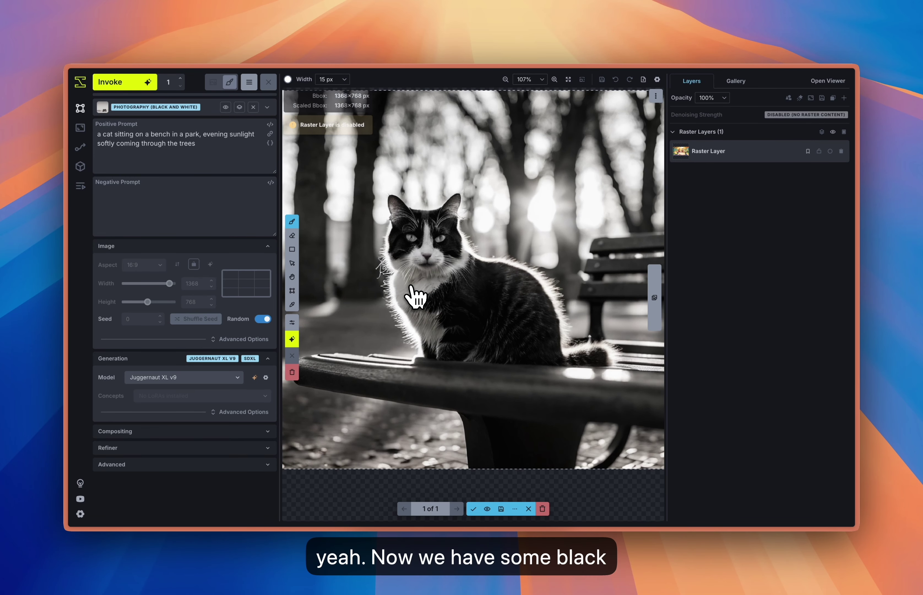
{"action": "scroll", "coordinate": [416, 297], "scroll_direction": "down", "scroll_amount": 5}
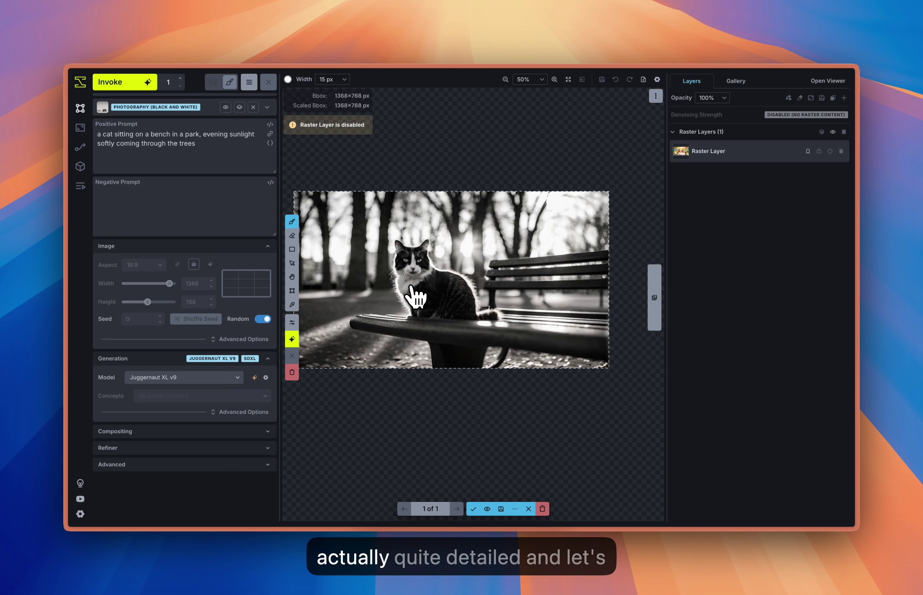
{"action": "left_click_drag", "start_coordinate": [411, 284], "coordinate": [425, 297]}
{"action": "key", "text": "b"}
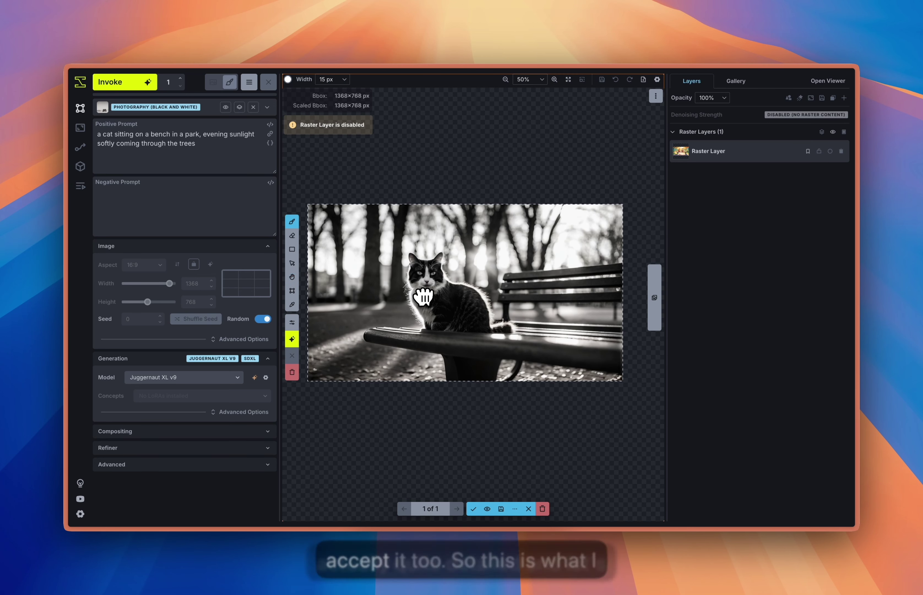
{"action": "left_click", "coordinate": [474, 508]}
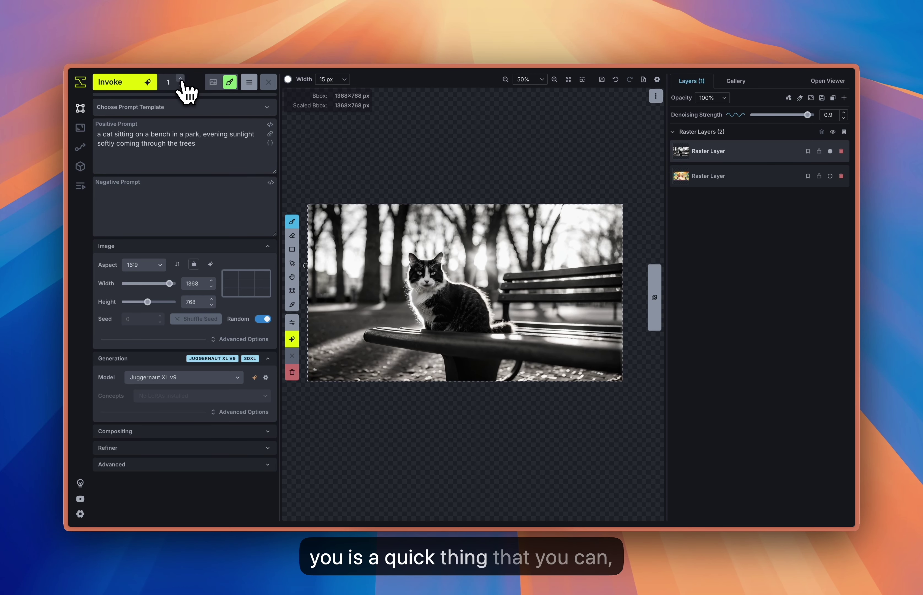
Set the number of iterations to 3 and append ", photography style" to the positive prompt.
{"action": "mouse_move", "coordinate": [181, 80]}
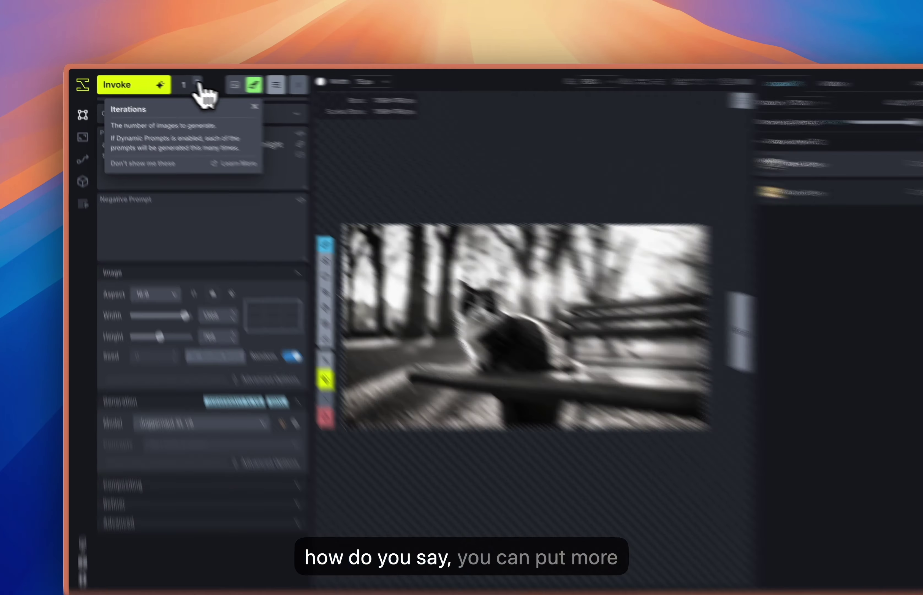
{"action": "left_click", "coordinate": [181, 79]}
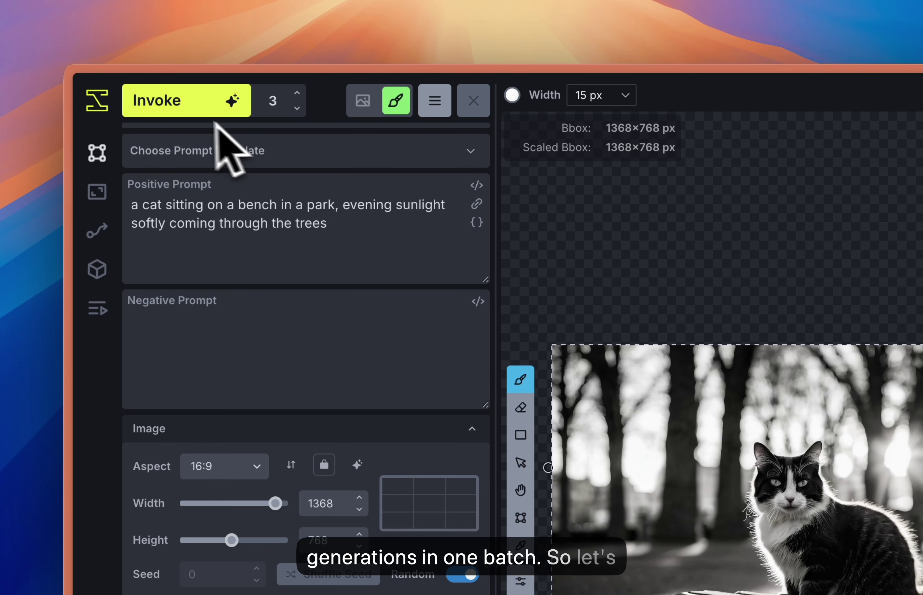
{"action": "left_click", "coordinate": [340, 225]}
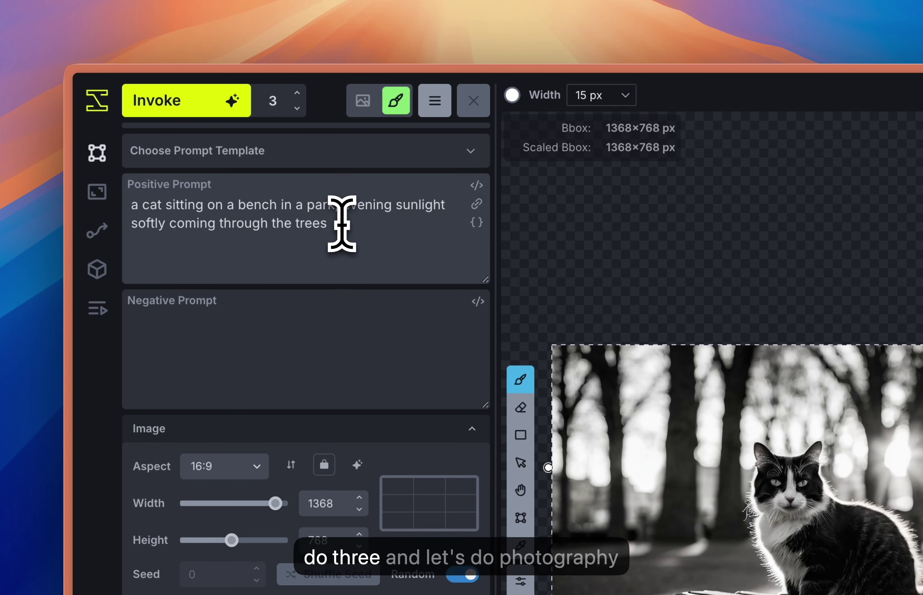
{"action": "type", "text": ", pho"}
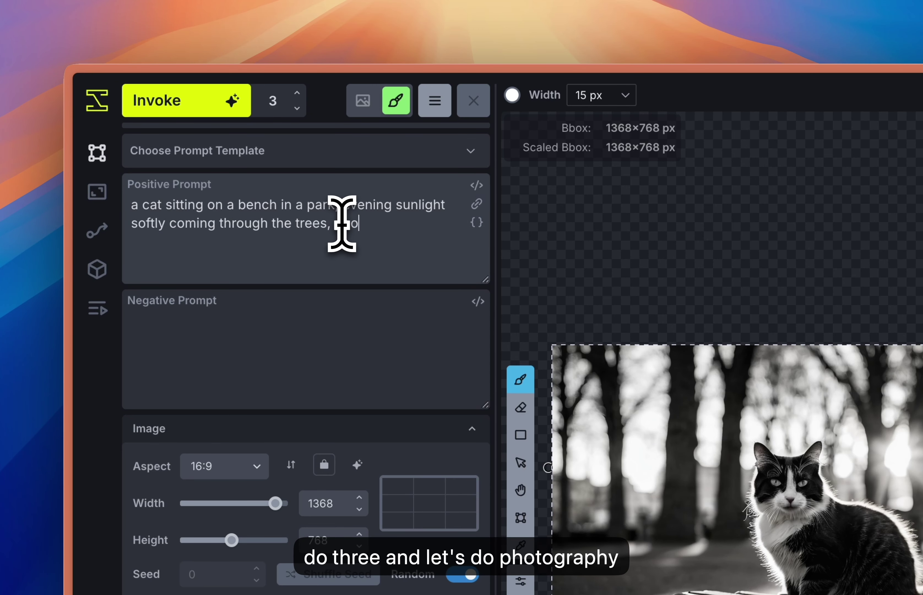
{"action": "type", "text": "tography style"}
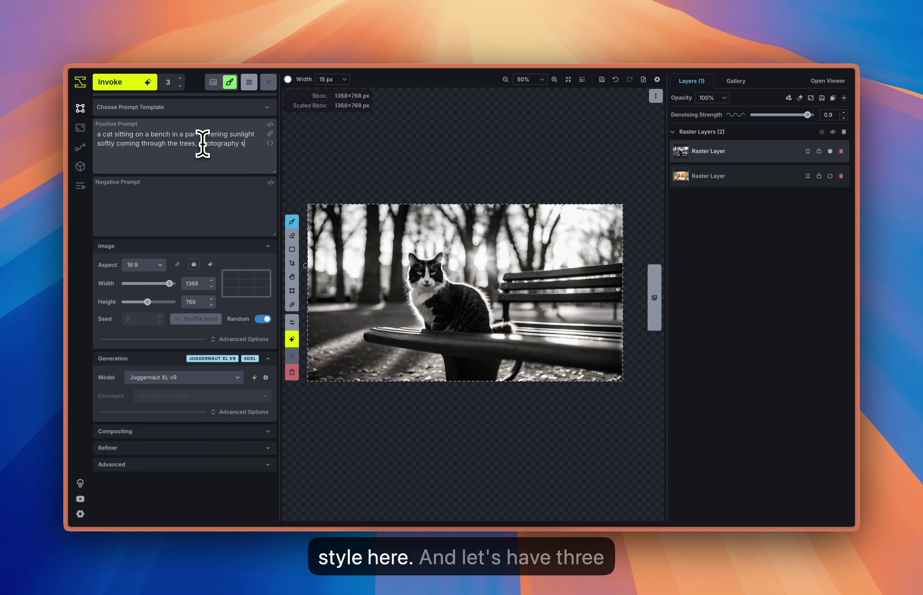
Generate the batch of three images and cycle back and forth through the results to compare them, stopping at the third.
{"action": "left_click", "coordinate": [138, 83]}
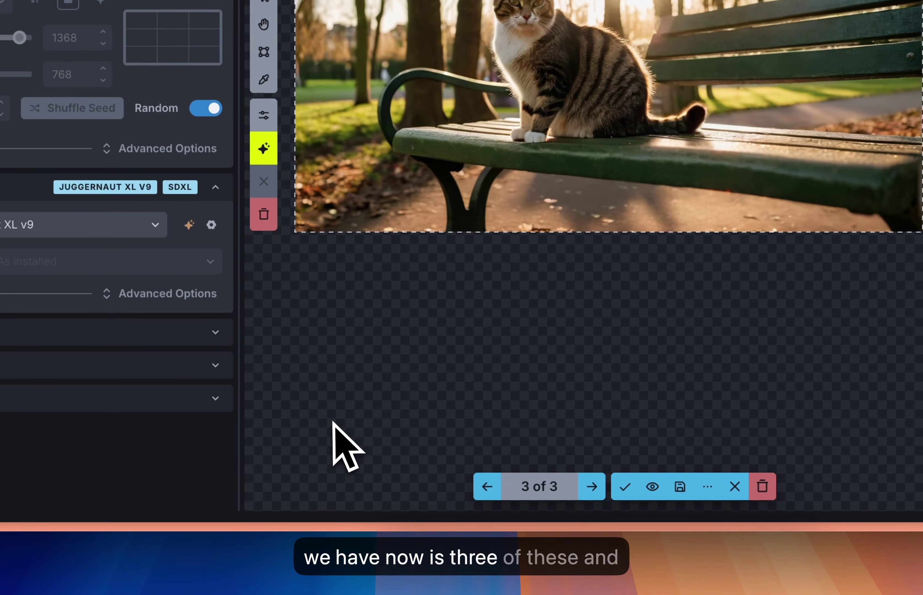
{"action": "left_click", "coordinate": [485, 490]}
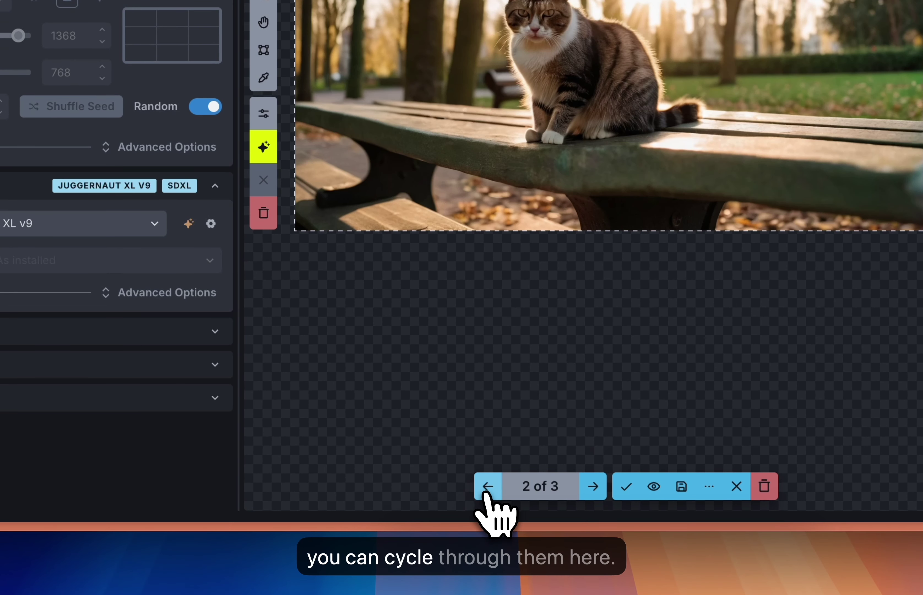
{"action": "left_click", "coordinate": [486, 490]}
{"action": "left_click", "coordinate": [593, 488]}
{"action": "left_click", "coordinate": [593, 487]}
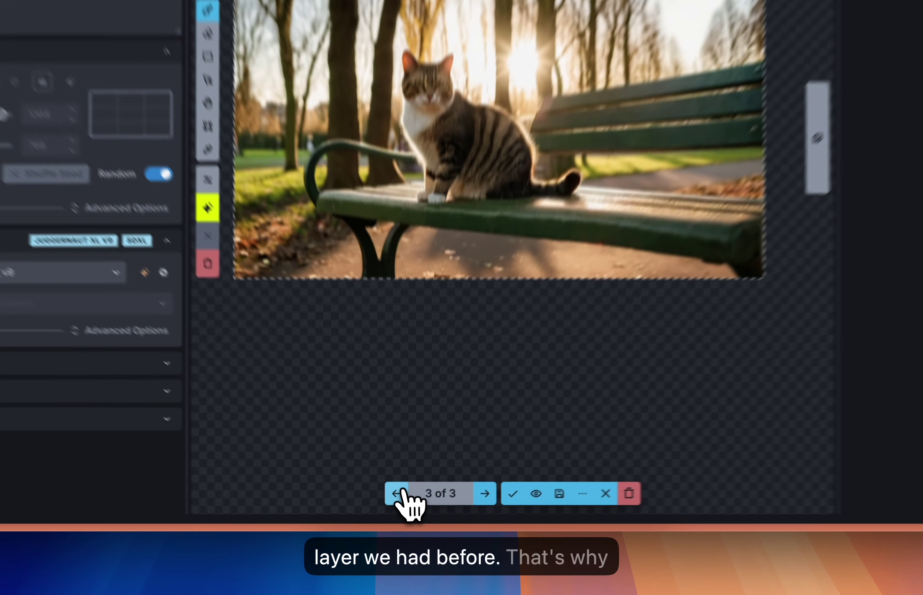
{"action": "left_click", "coordinate": [405, 508]}
{"action": "left_click", "coordinate": [404, 508]}
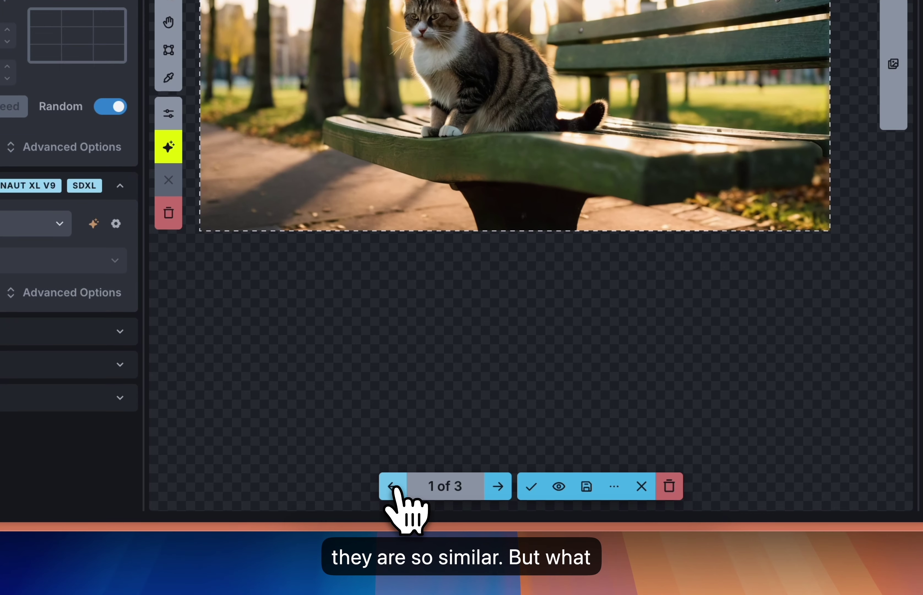
{"action": "left_click", "coordinate": [495, 487]}
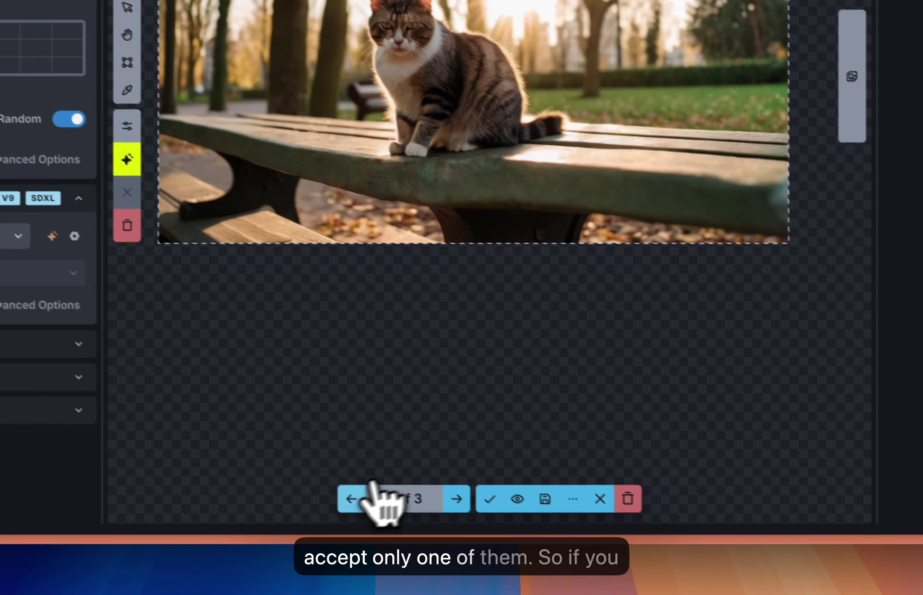
{"action": "left_click", "coordinate": [353, 499]}
{"action": "left_click", "coordinate": [457, 499]}
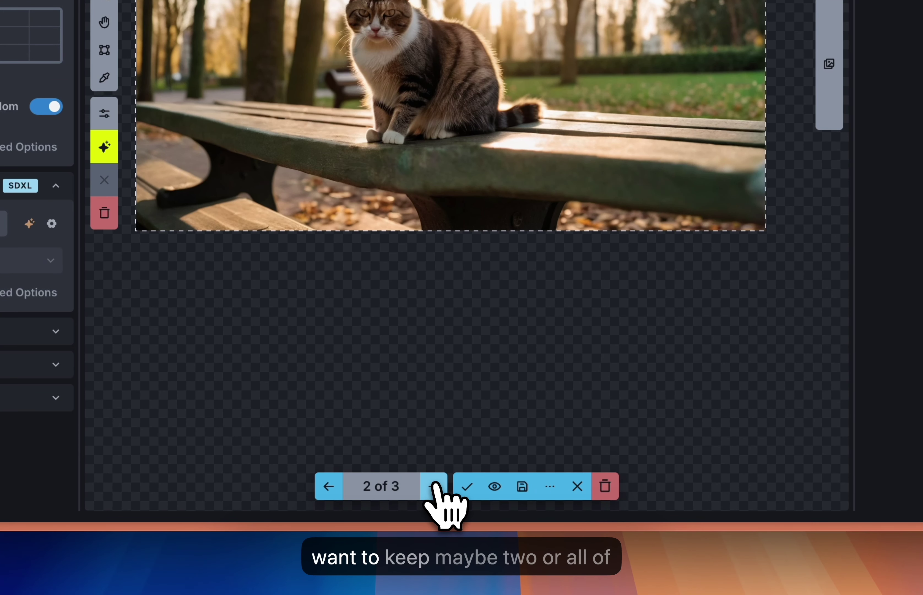
{"action": "left_click", "coordinate": [432, 485]}
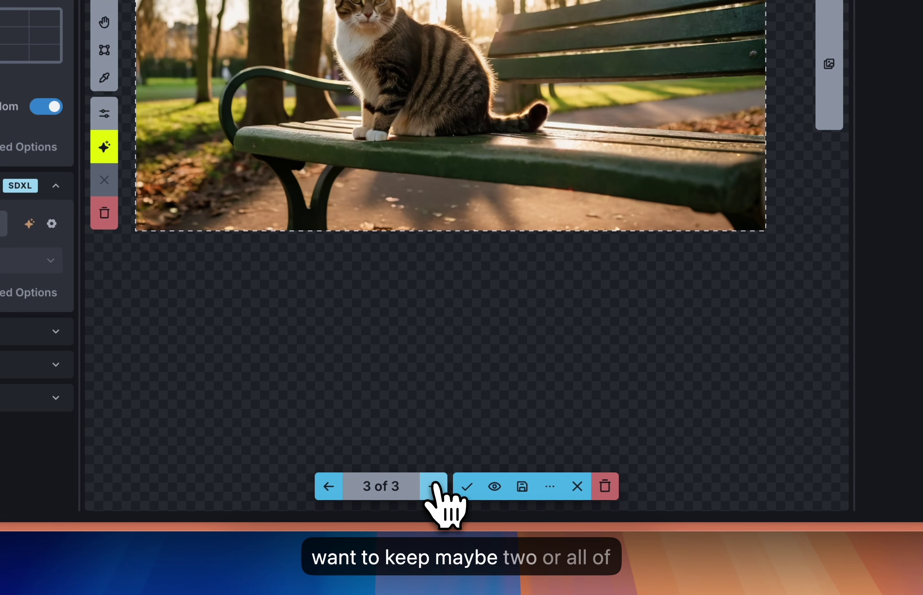
Create new raster layers from the third and the first image of the generated batch.
{"action": "left_click", "coordinate": [551, 486]}
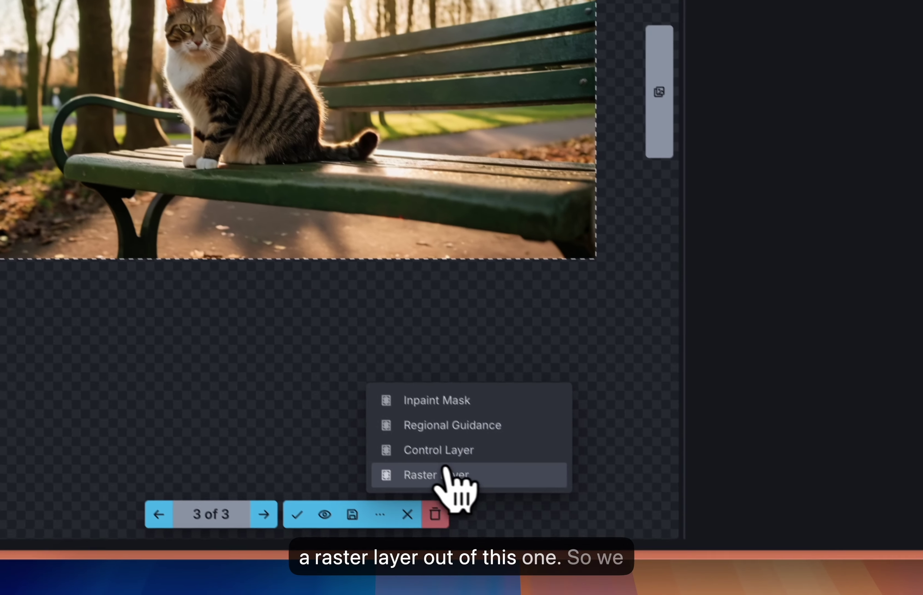
{"action": "left_click", "coordinate": [559, 557]}
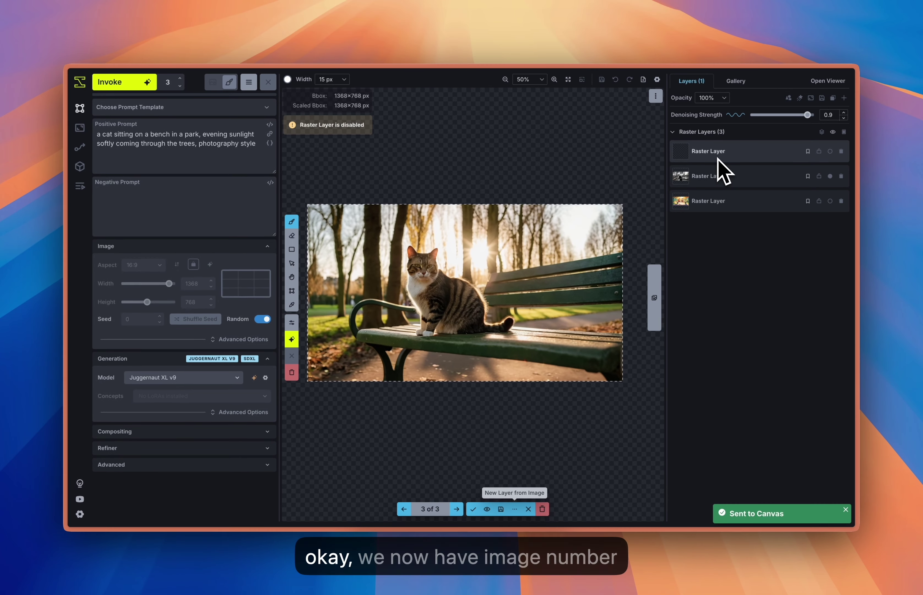
{"action": "left_click", "coordinate": [405, 509]}
{"action": "left_click", "coordinate": [405, 508]}
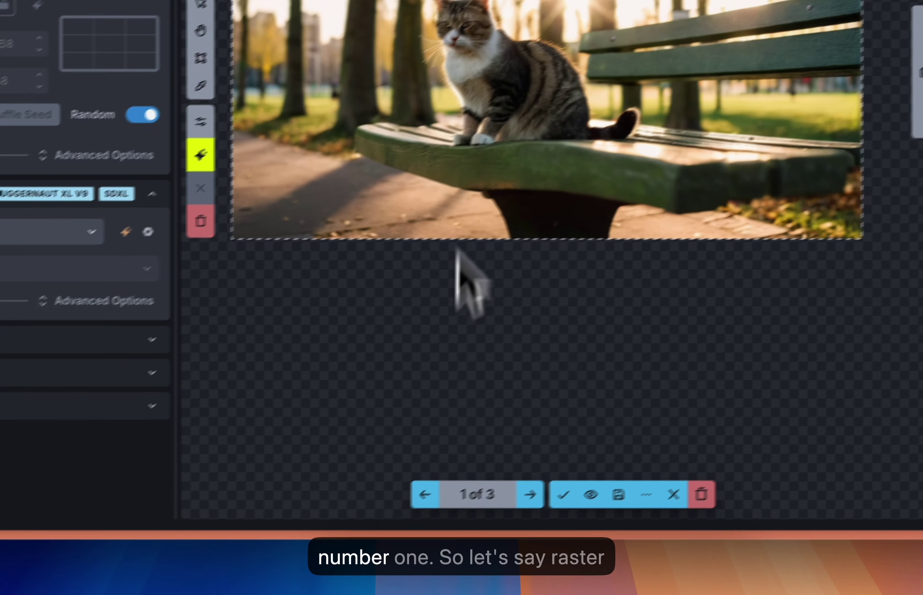
{"action": "left_click", "coordinate": [646, 495]}
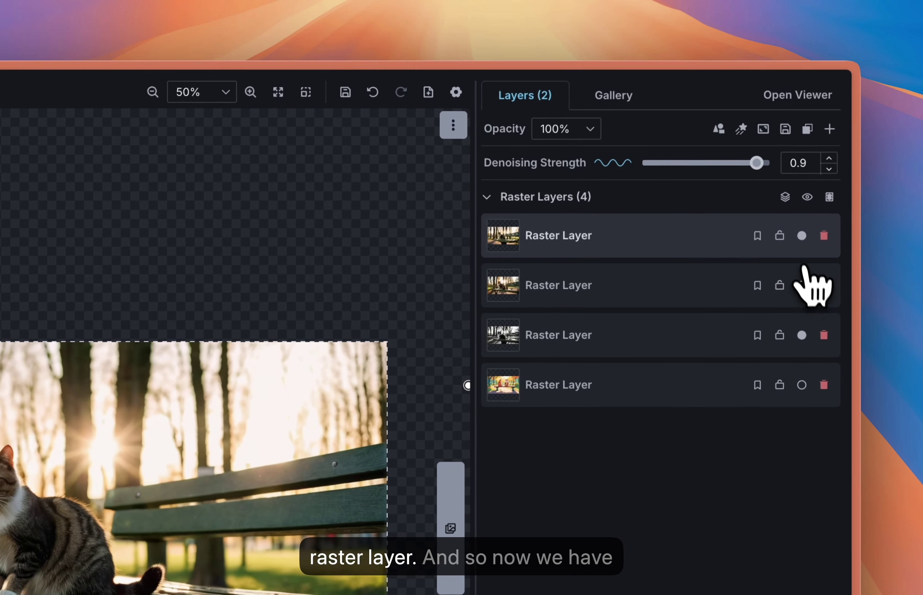
Enable the second raster layer, and toggle the top raster layer off and on to compare the two kept cat images.
{"action": "left_click", "coordinate": [813, 258]}
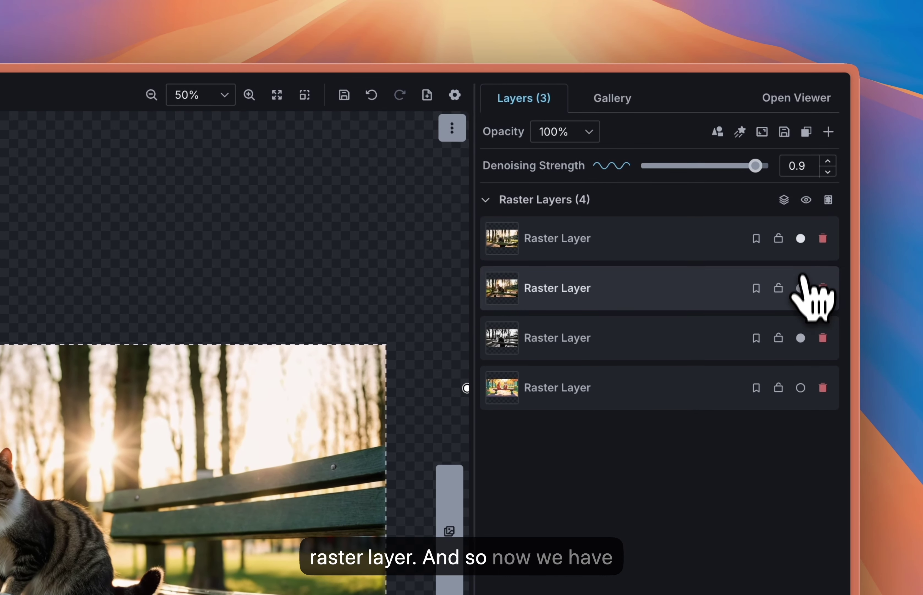
{"action": "left_click", "coordinate": [813, 208]}
{"action": "left_click", "coordinate": [813, 207]}
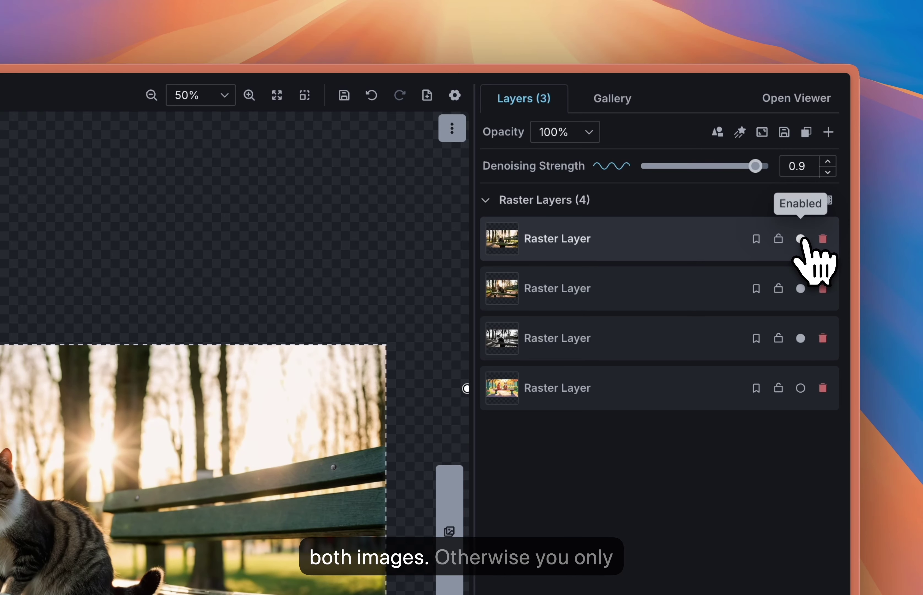